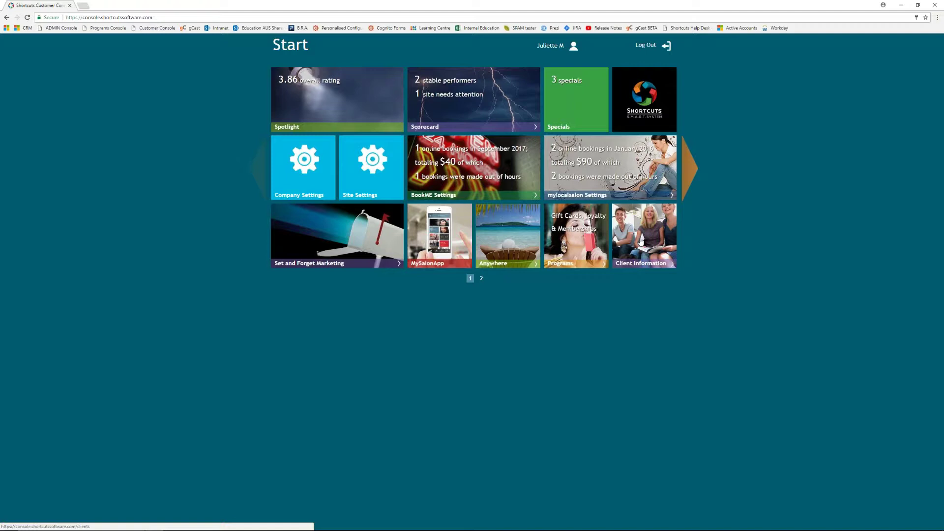
# - Open the company's client information forms and create a new form named "Consultation Form"
pyautogui.click(641, 241)
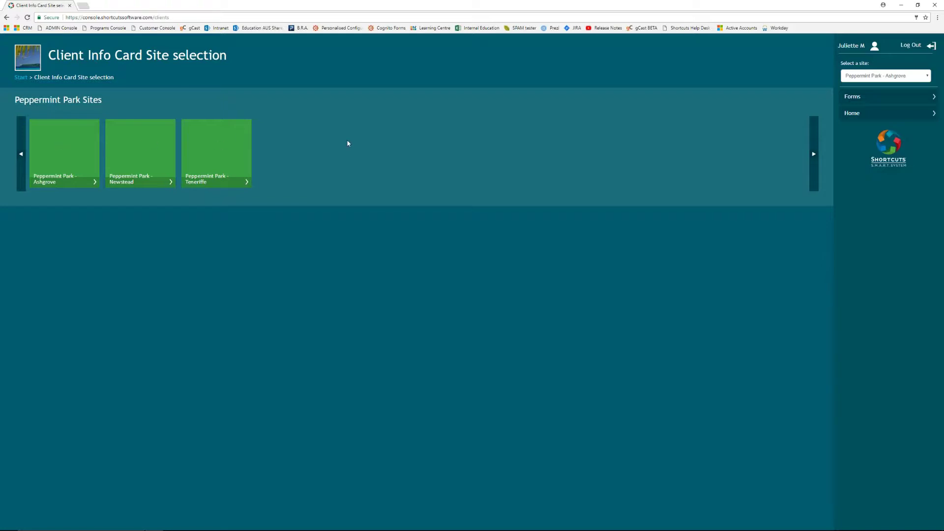
pyautogui.click(871, 101)
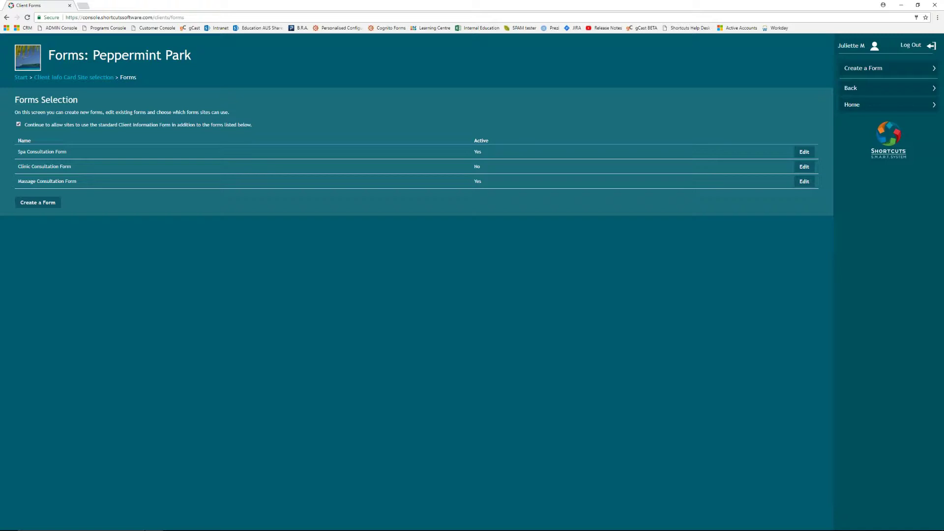
pyautogui.click(37, 204)
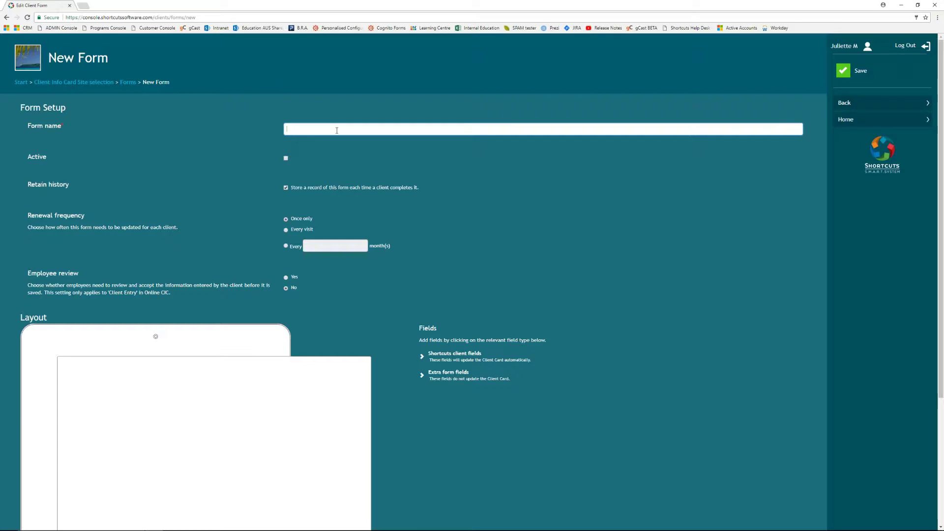
pyautogui.write('Consultation Form')
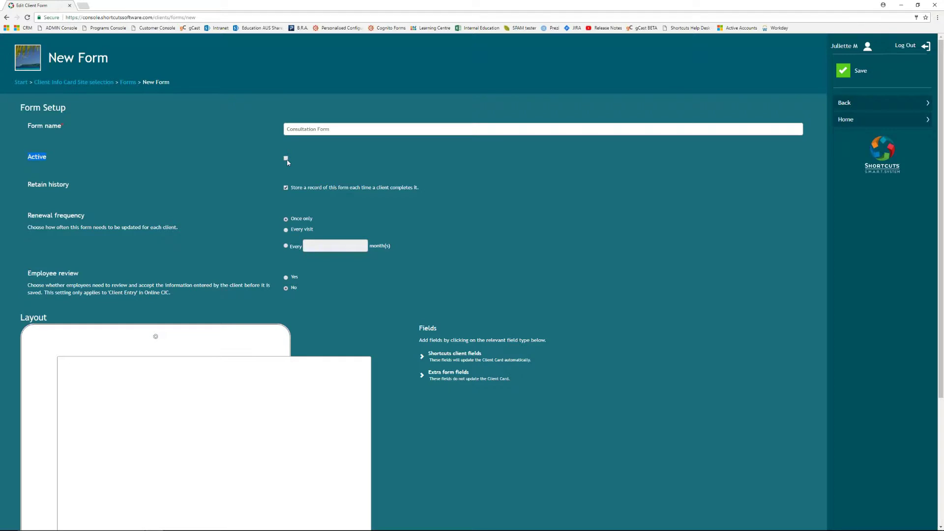
# - Set the form's renewal frequency to Every visit
pyautogui.click(82, 194)
pyautogui.doubleClick(312, 220)
pyautogui.moveTo(299, 224); pyautogui.dragTo(290, 220)
pyautogui.click(287, 230)
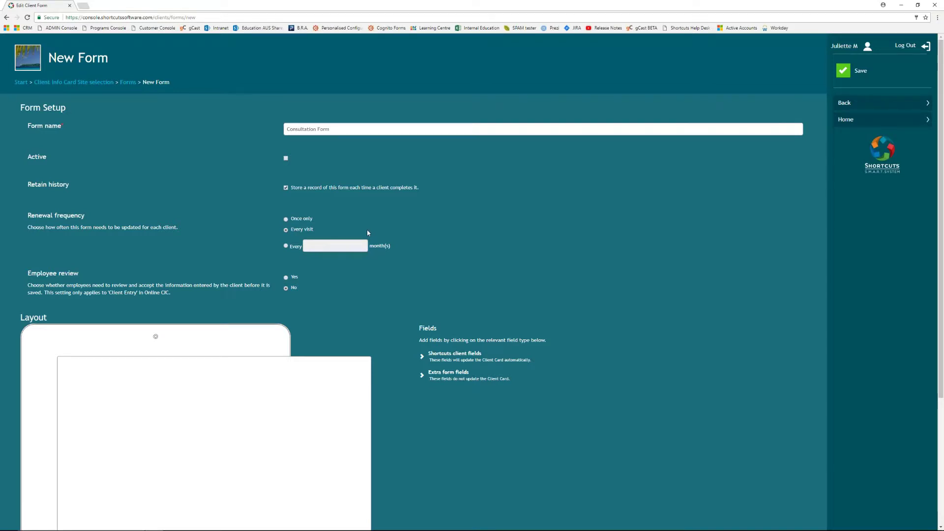
# - Try monthly renewal intervals, including 12 and 9 months, and return the renewal frequency to Every visit
pyautogui.click(286, 247)
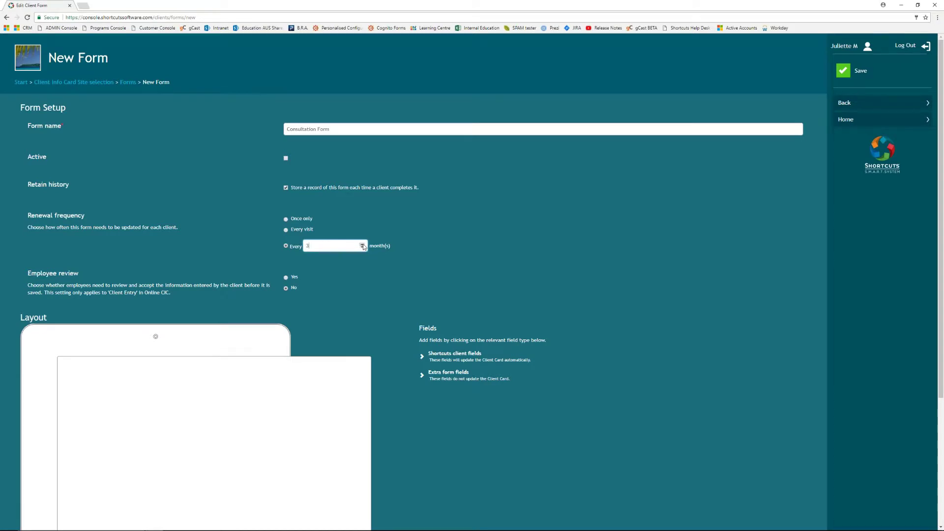
pyautogui.click(362, 243)
pyautogui.click(363, 243)
pyautogui.click(362, 244)
pyautogui.moveTo(363, 247)
pyautogui.press('BackSpace')
pyautogui.write('12')
pyautogui.click(362, 245)
pyautogui.click(363, 246)
pyautogui.press('BackSpace')
pyautogui.press('BackSpace')
pyautogui.write('9')
pyautogui.click(286, 230)
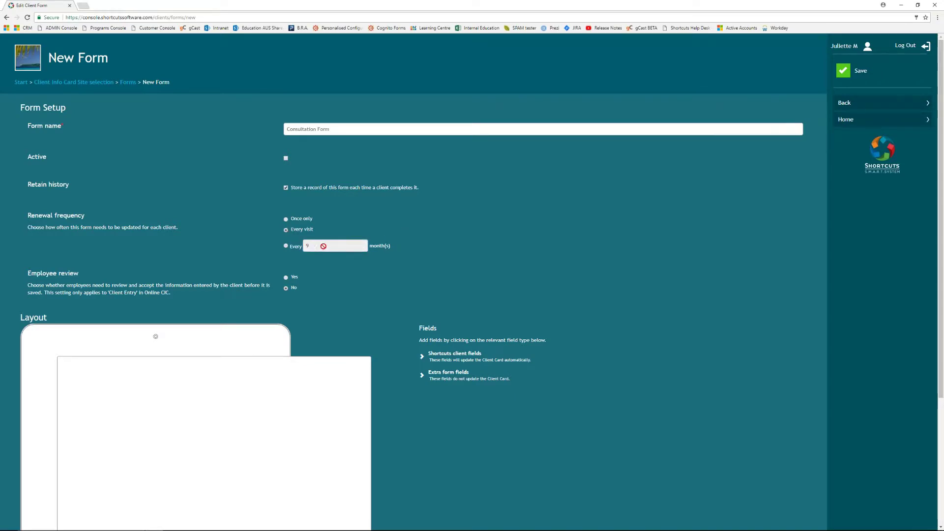
# - Set the form's employee review option to No
pyautogui.scroll(-1, 141, 233)
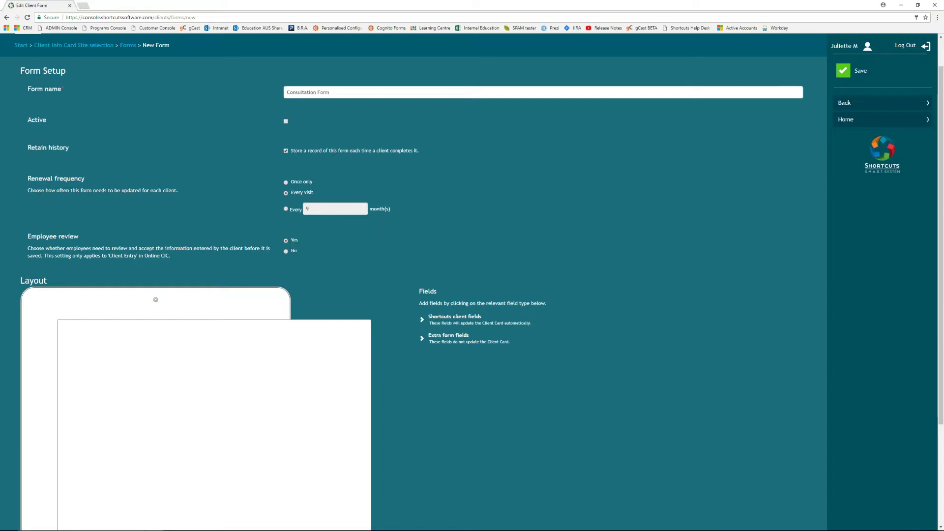
pyautogui.click(286, 251)
# - Add the First Name, Last Name, Address Line 1, Mobile, Work Phone and Home Phone client fields to the form layout
pyautogui.scroll(-2, 423, 237)
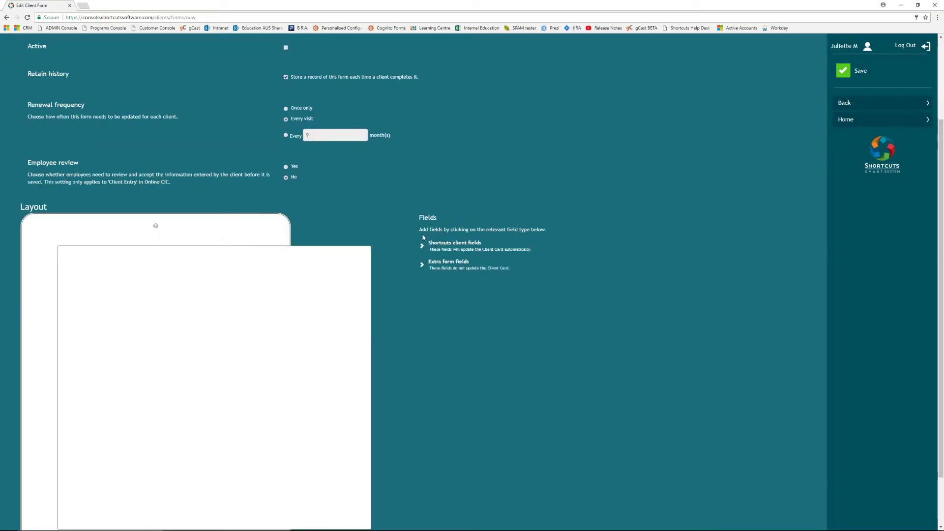
pyautogui.scroll(-1, 423, 237)
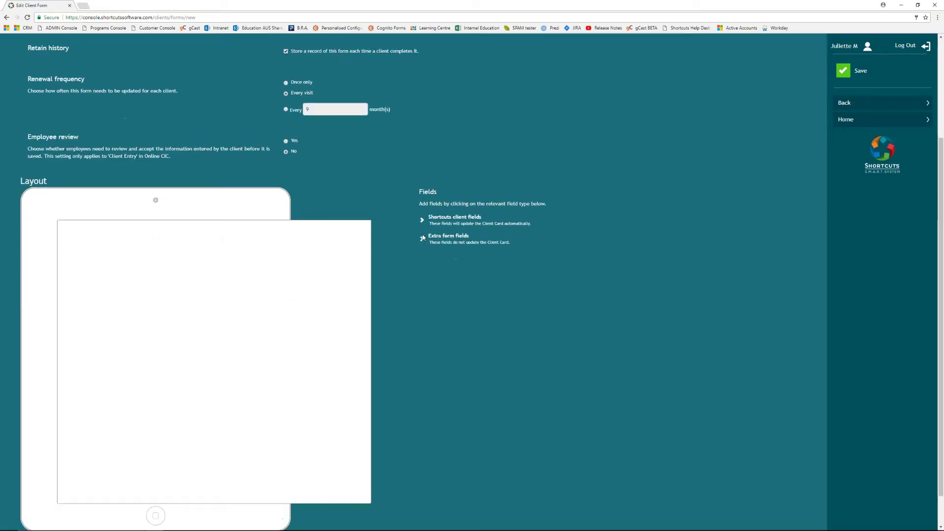
pyautogui.scroll(3, 423, 237)
pyautogui.scroll(-3, 423, 237)
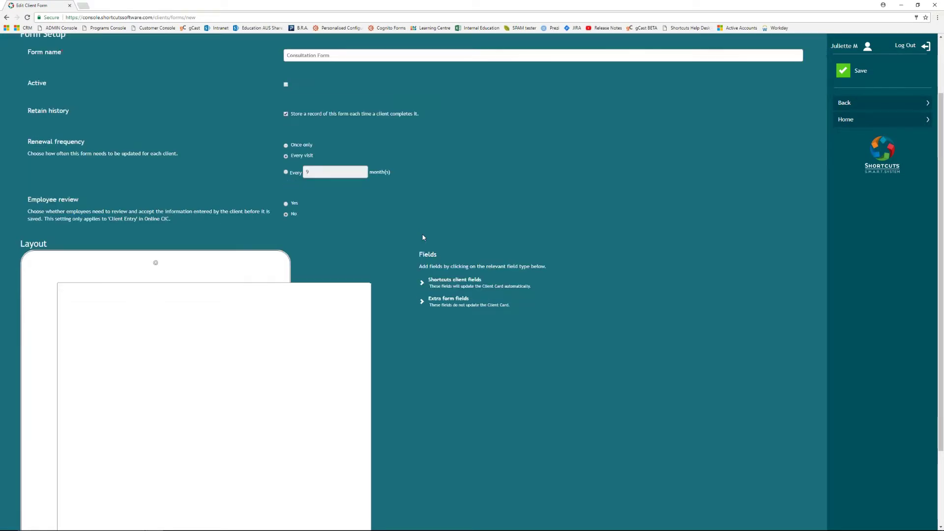
pyautogui.scroll(-1, 423, 237)
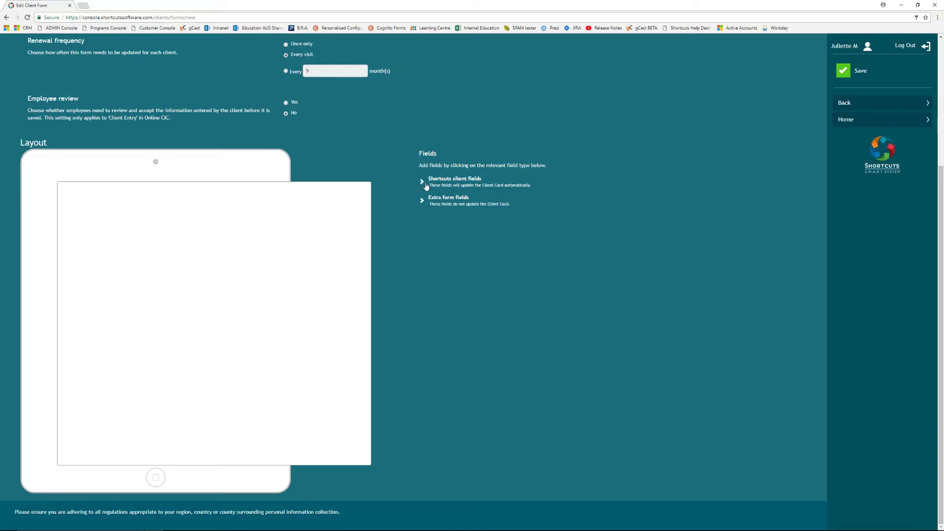
pyautogui.click(422, 182)
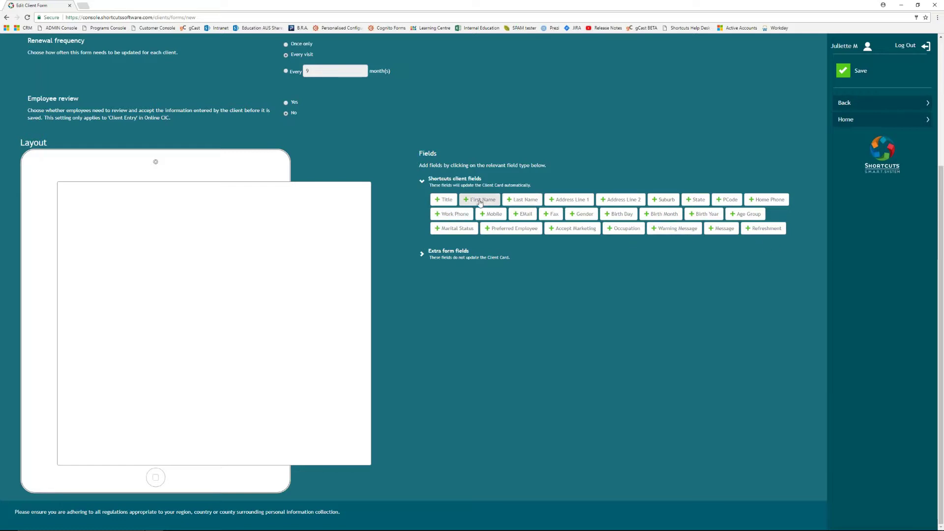
pyautogui.click(478, 204)
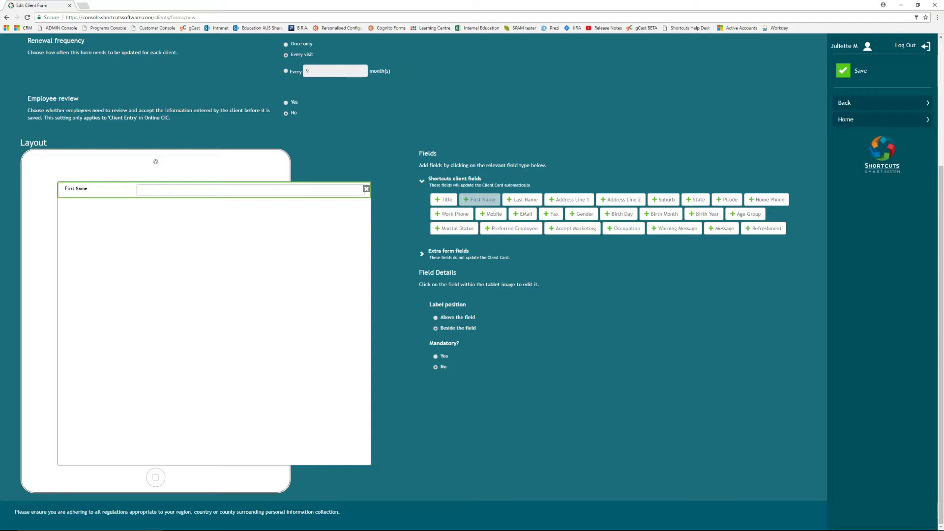
pyautogui.click(524, 199)
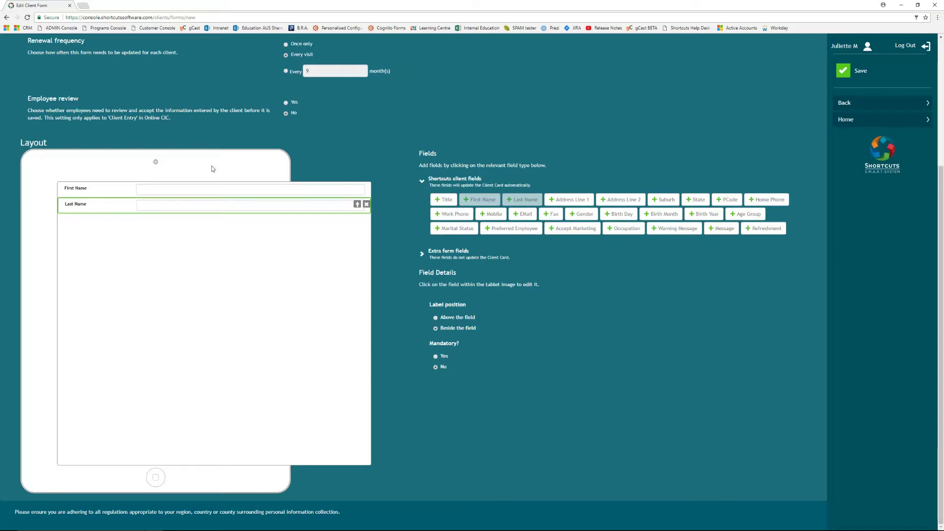
pyautogui.click(562, 200)
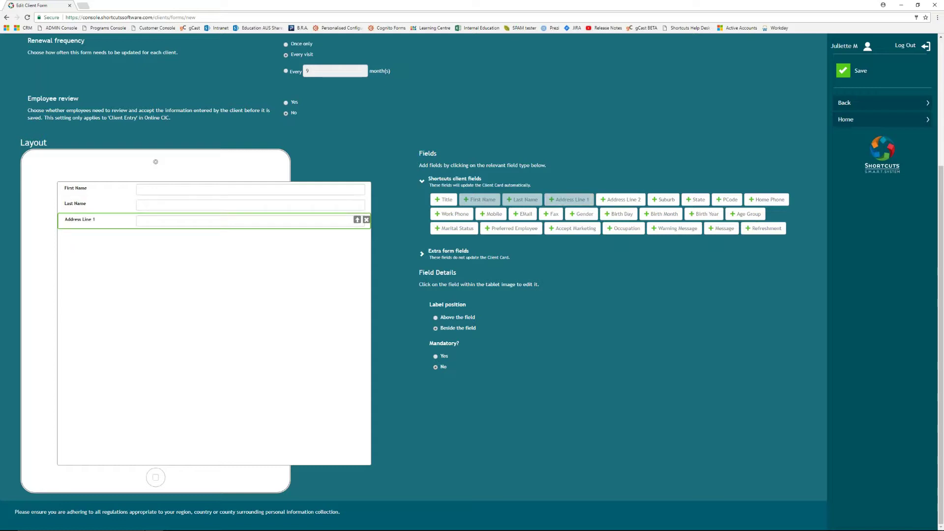
pyautogui.click(494, 217)
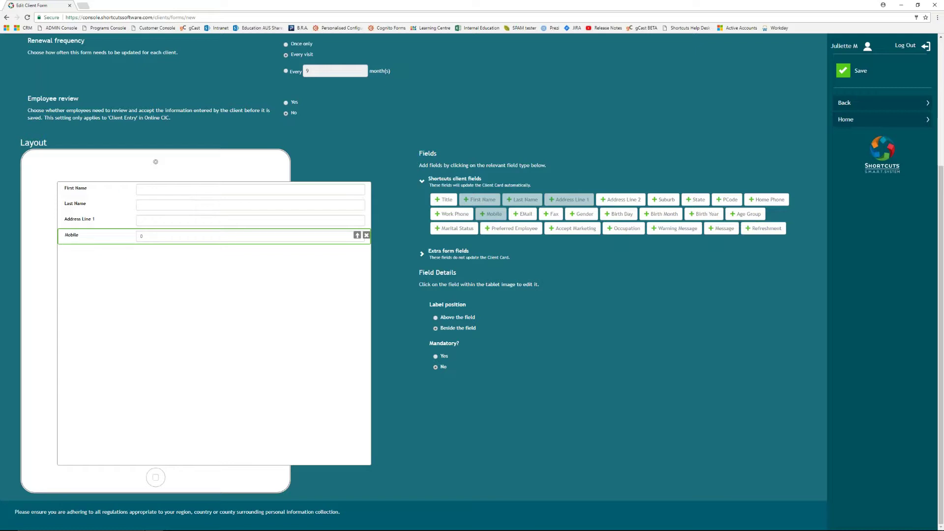
pyautogui.click(453, 215)
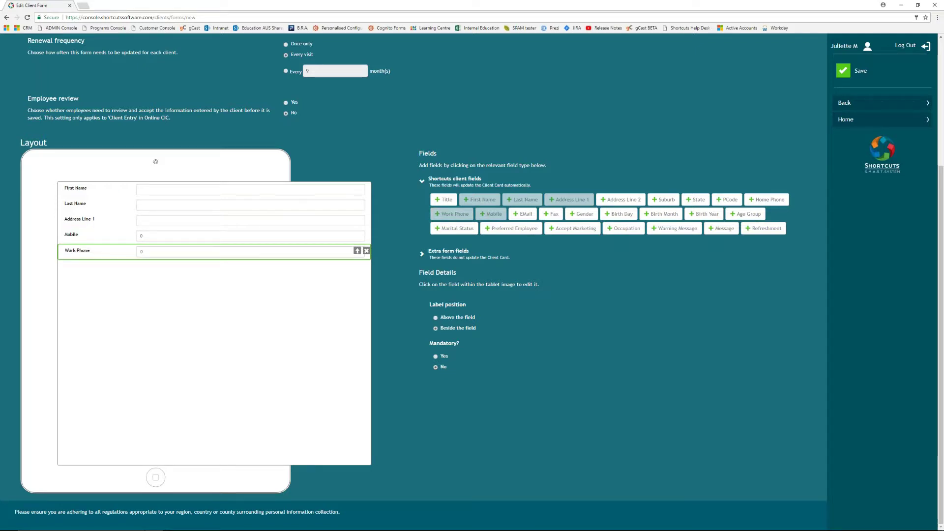
pyautogui.click(766, 200)
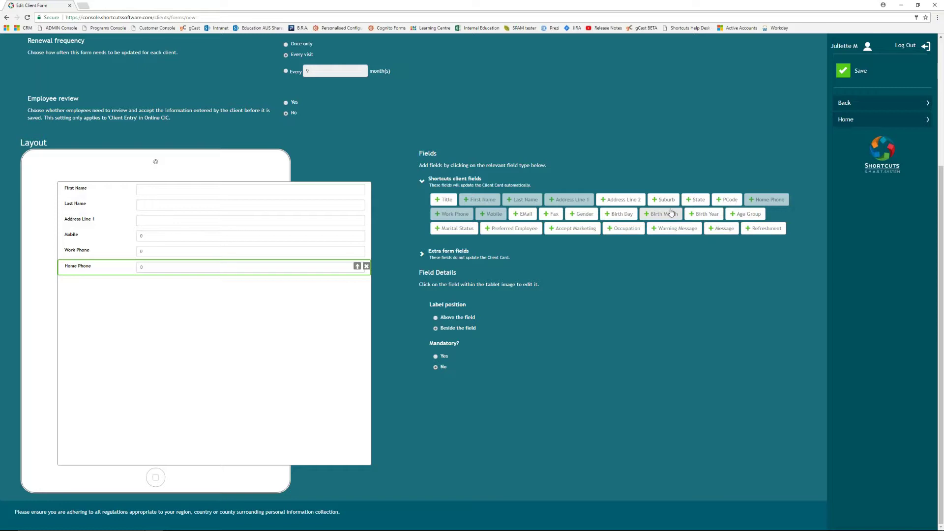
# - Add the Gender, Birth Day and Birth Month client fields to the form layout
pyautogui.click(583, 215)
pyautogui.click(619, 215)
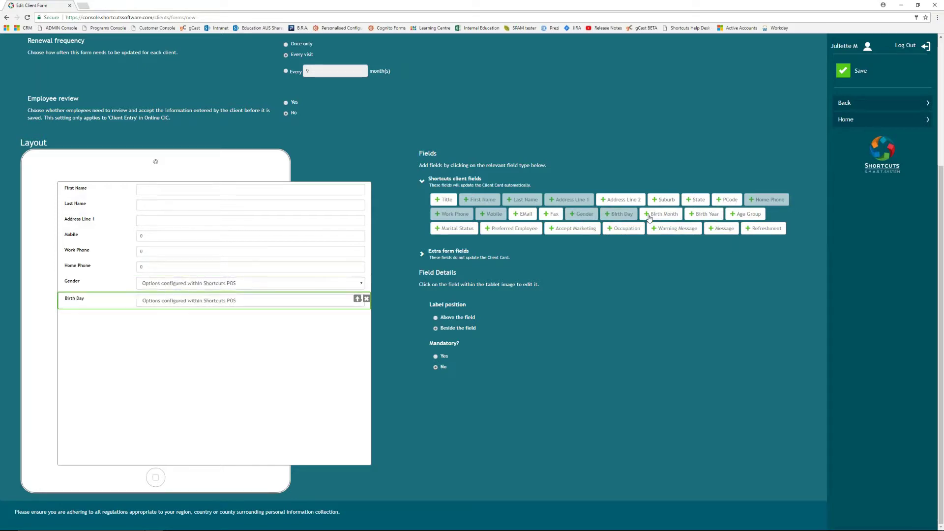
pyautogui.click(649, 214)
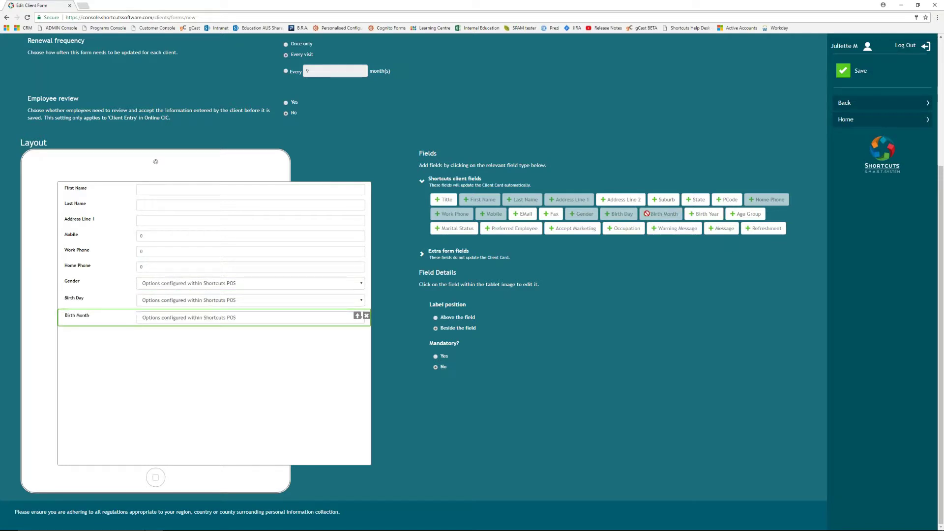
# - Add the Preferred Employee field to the layout and remove it again
pyautogui.click(516, 230)
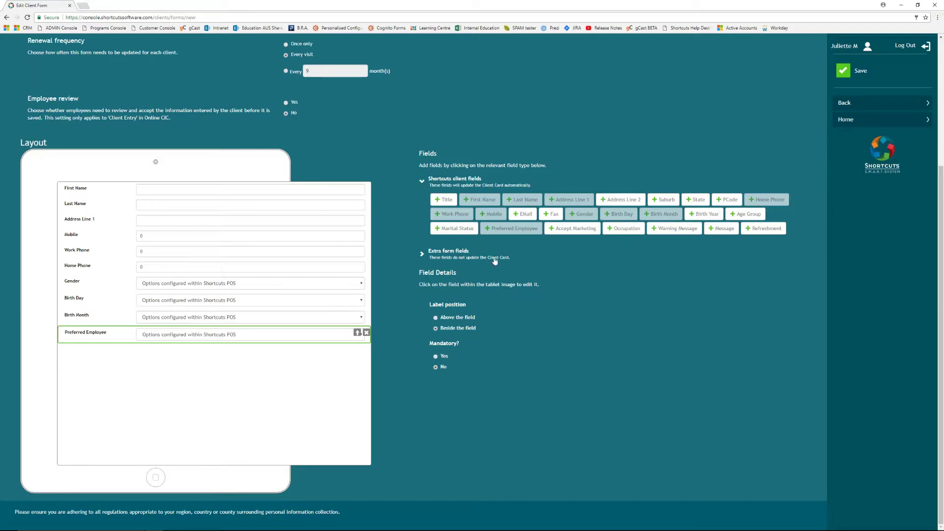
pyautogui.click(366, 333)
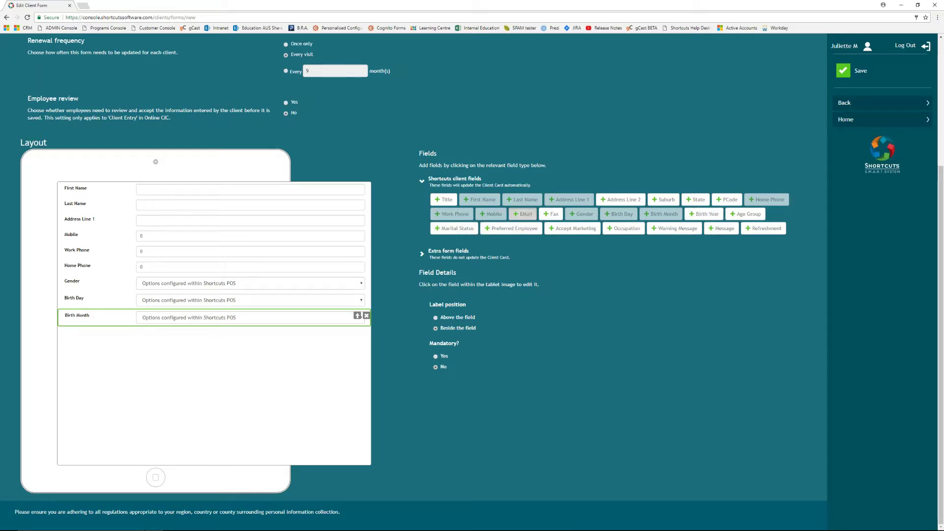
# - Add the EMail client field and move it up to directly below Home Phone
pyautogui.click(523, 214)
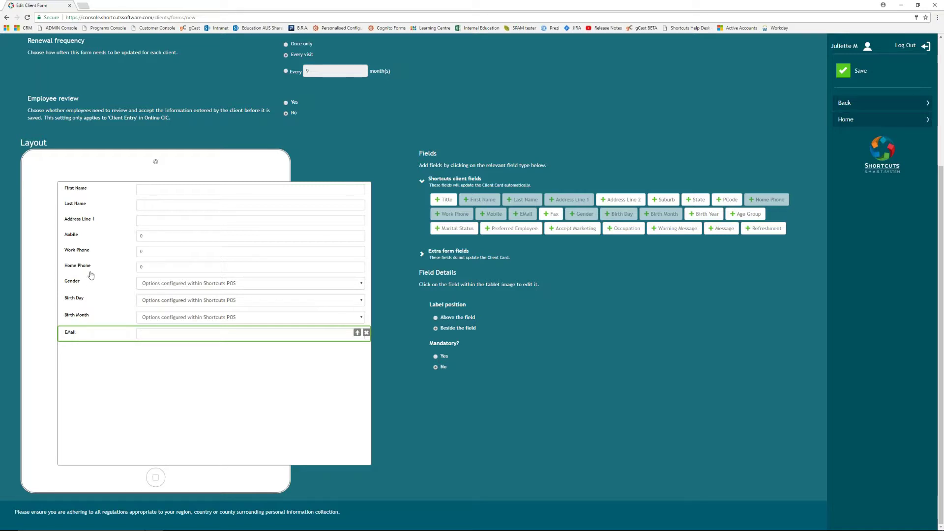
pyautogui.click(358, 334)
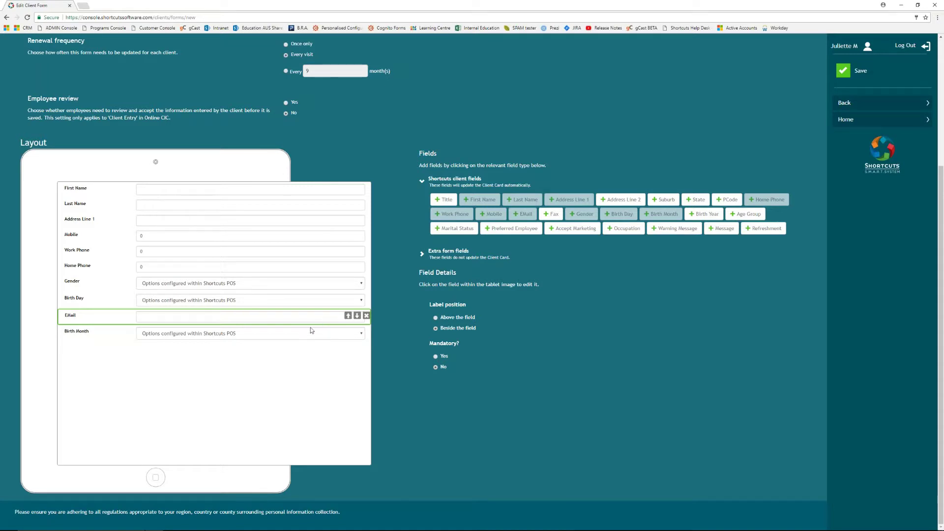
pyautogui.click(358, 316)
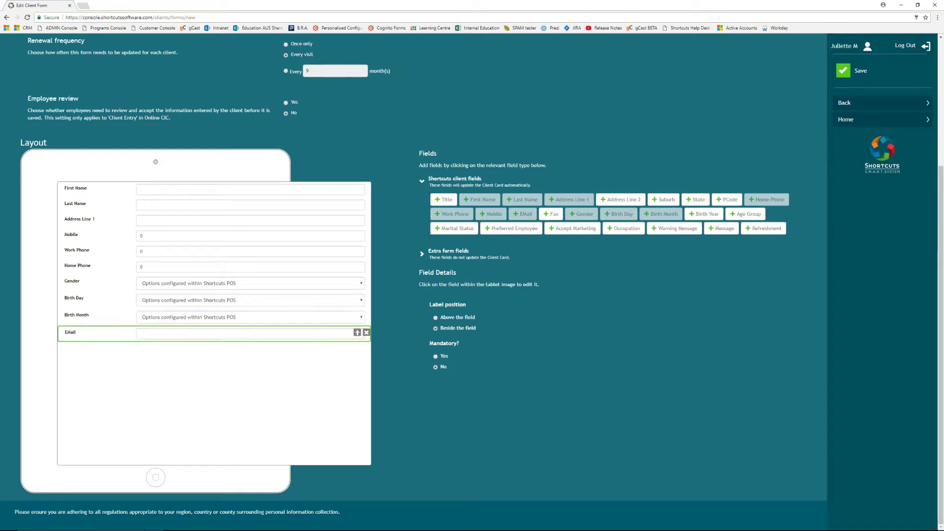
pyautogui.click(357, 332)
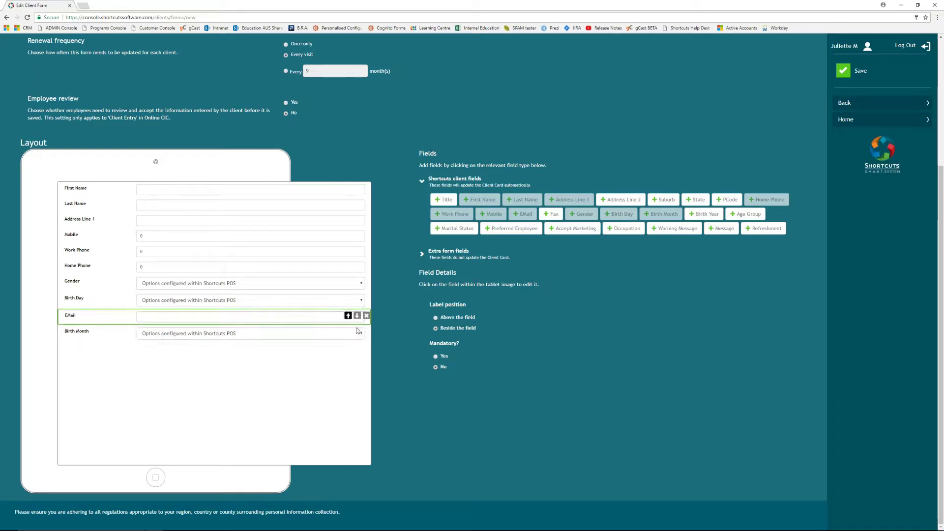
pyautogui.click(349, 316)
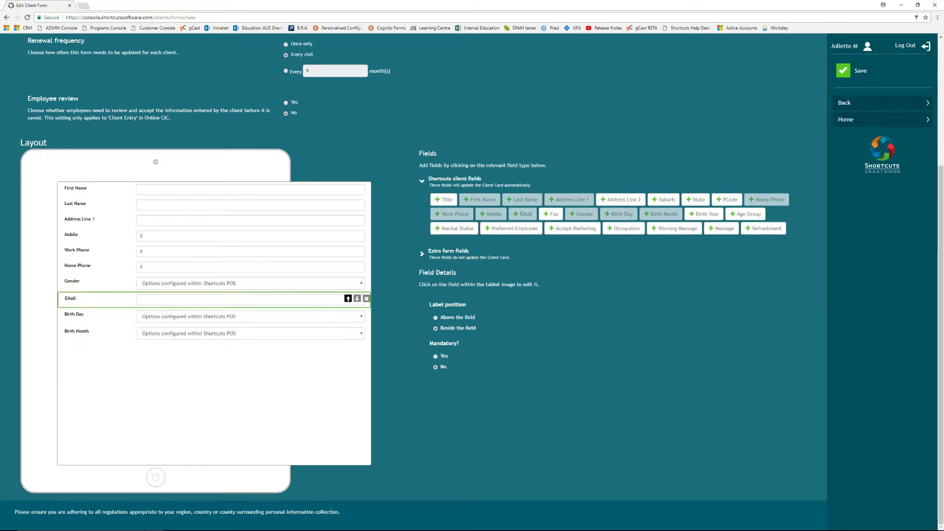
pyautogui.click(349, 299)
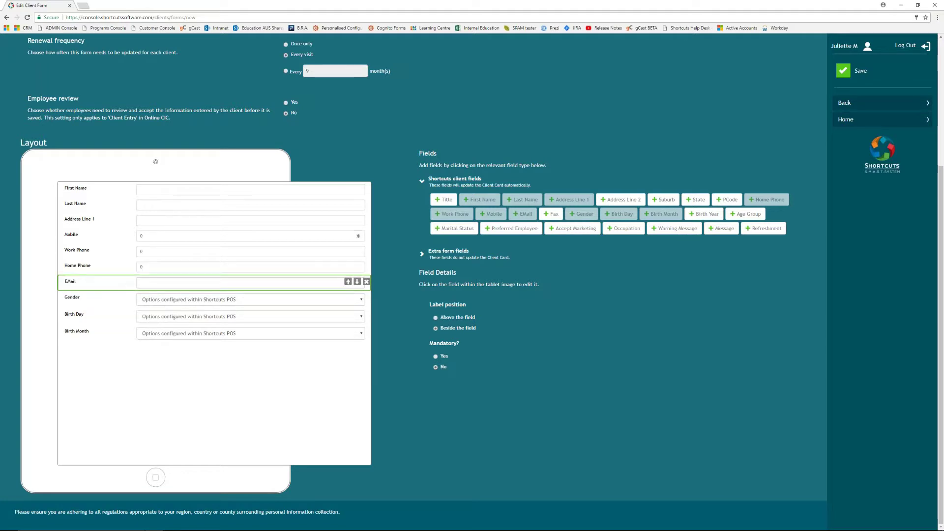
# - Move the Address Line 1 field down the layout to directly below EMail
pyautogui.click(90, 227)
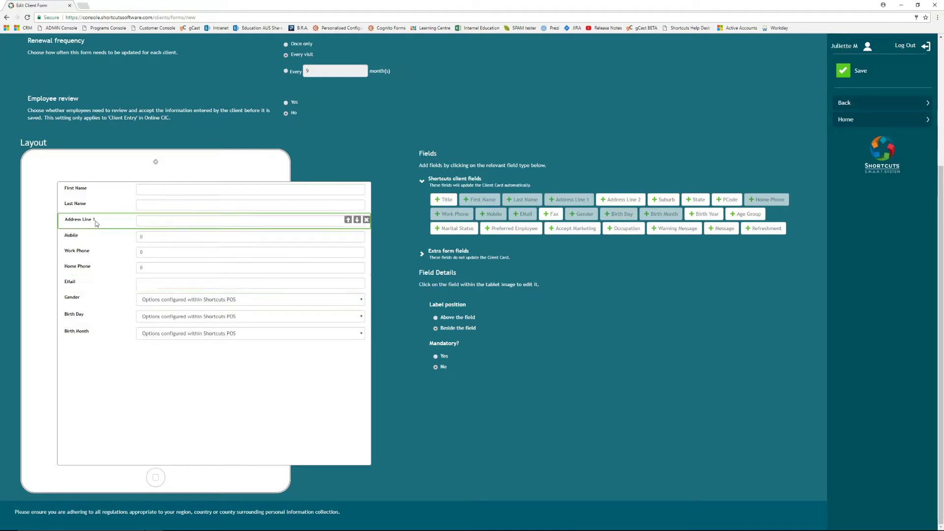
pyautogui.click(357, 220)
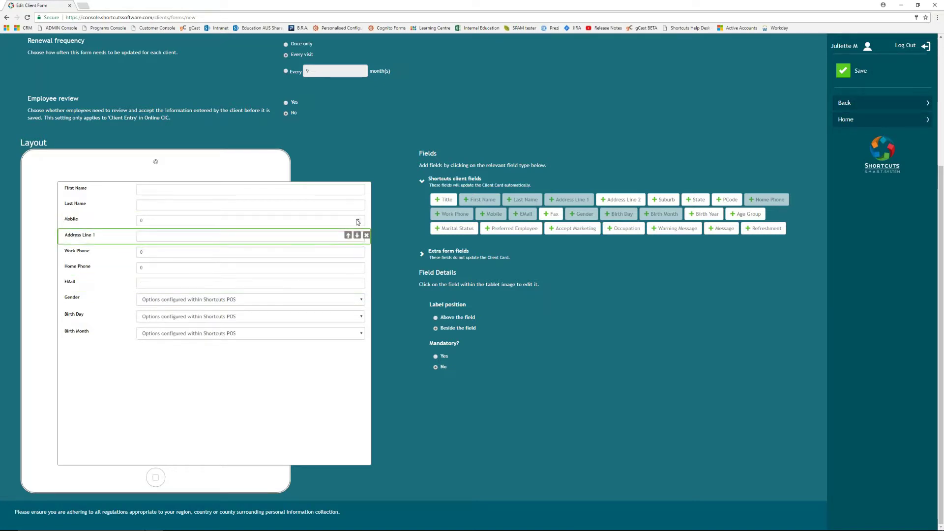
pyautogui.click(357, 235)
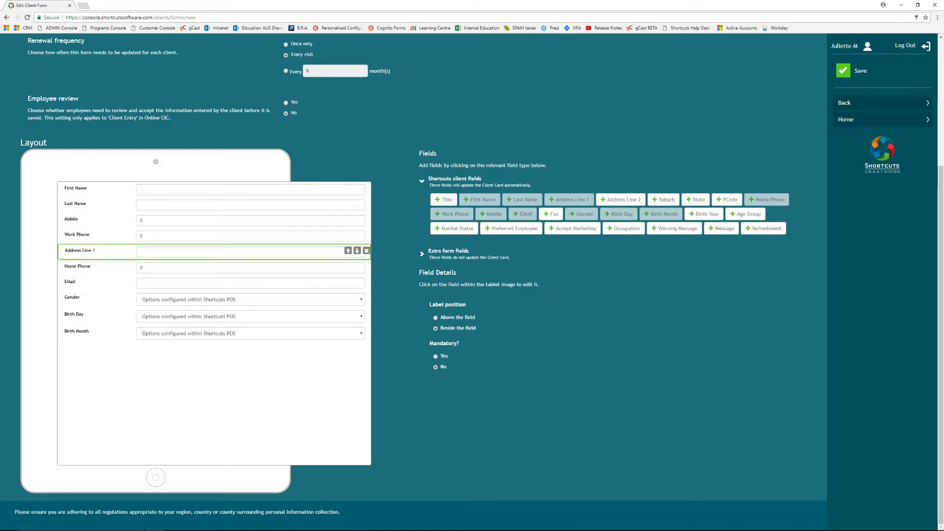
pyautogui.click(357, 251)
pyautogui.click(358, 267)
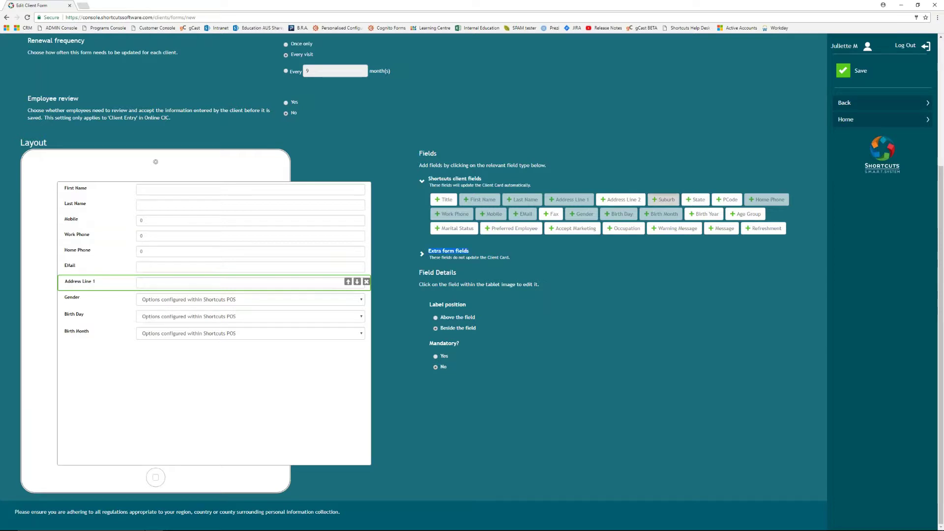
# - Add the Suburb, State and PCode client fields below Address Line 1
pyautogui.click(664, 200)
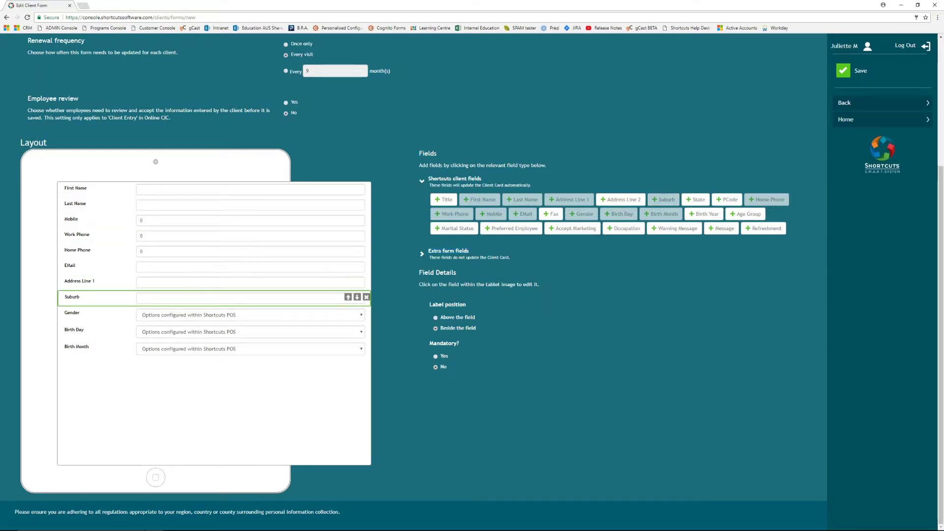
pyautogui.click(696, 200)
pyautogui.click(727, 200)
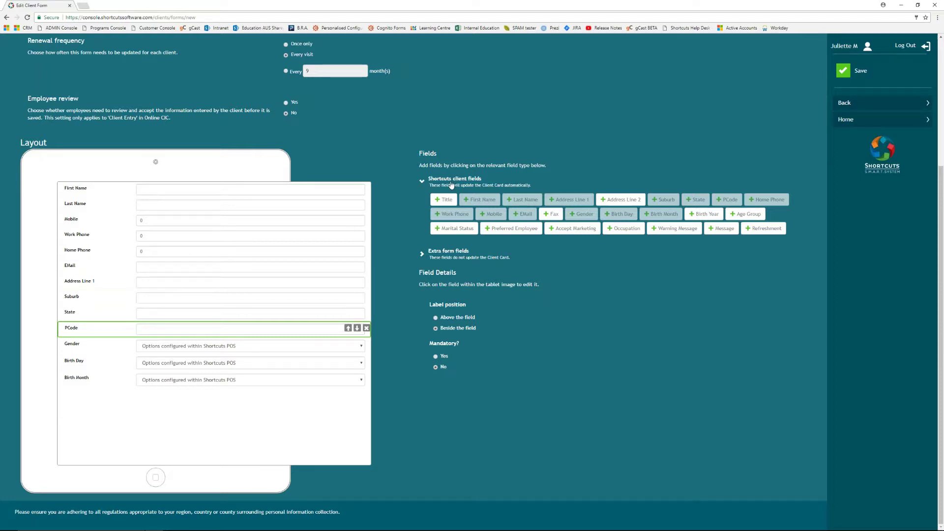
pyautogui.click(67, 192)
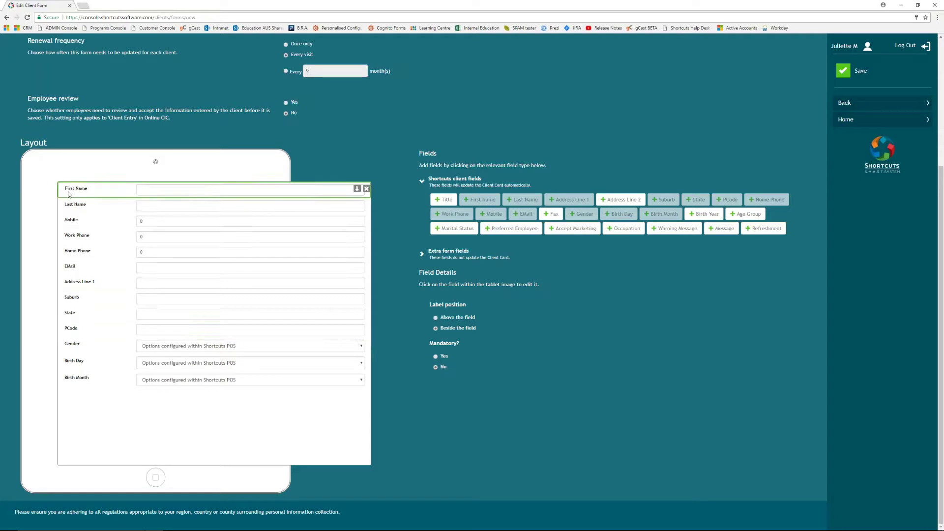
pyautogui.click(75, 210)
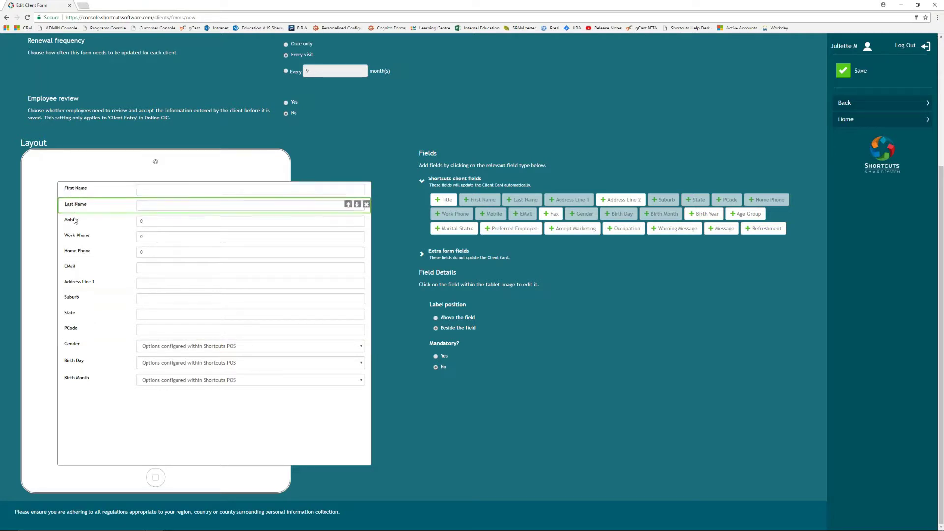
pyautogui.click(75, 222)
pyautogui.click(76, 238)
pyautogui.click(81, 254)
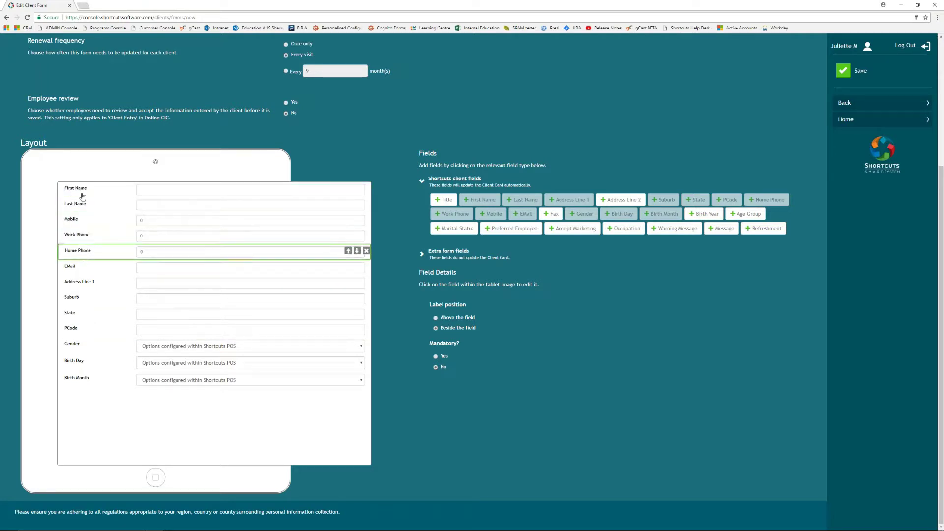
# - Make the First Name and Last Name fields in the layout mandatory
pyautogui.click(81, 193)
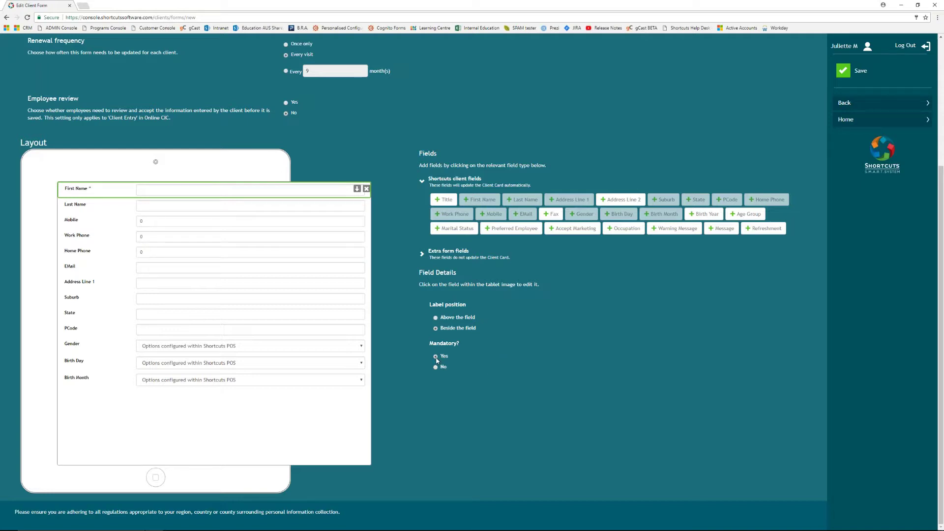
pyautogui.click(88, 207)
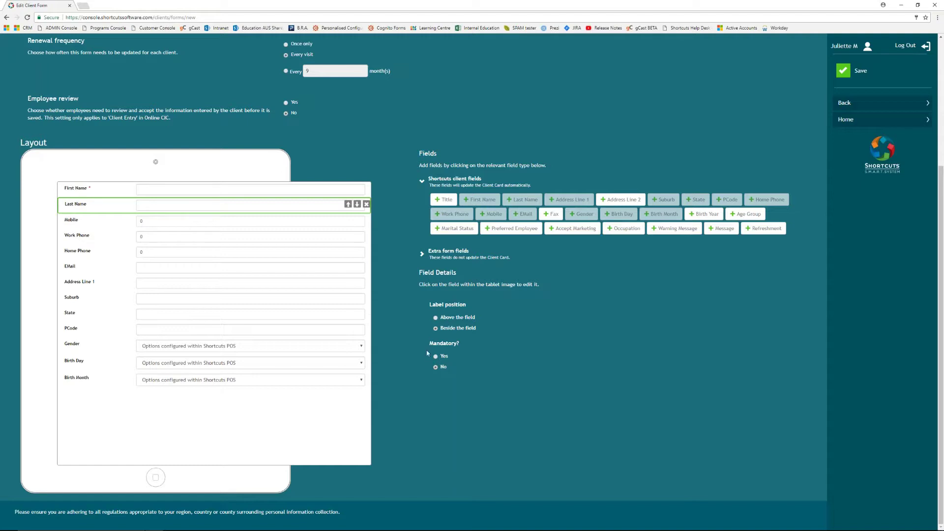
# - Make the Home Phone field in the layout mandatory
pyautogui.click(103, 226)
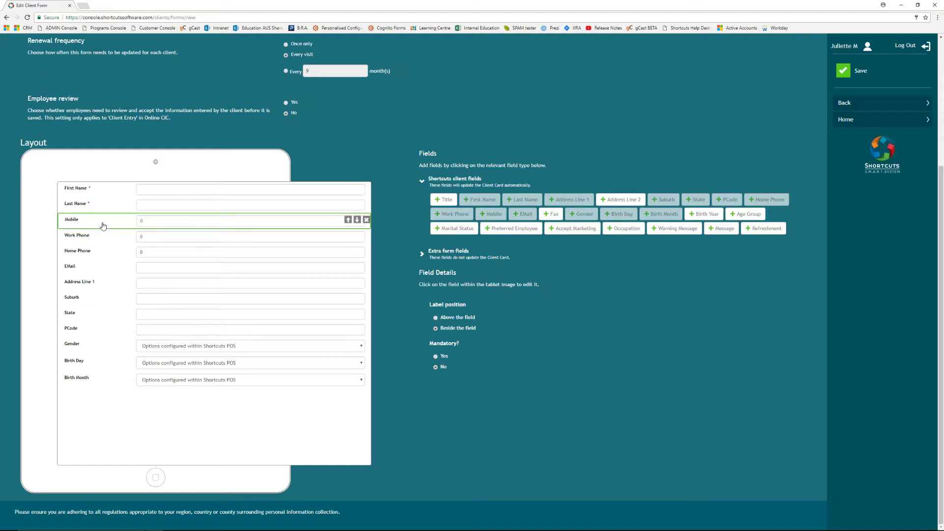
pyautogui.click(99, 249)
pyautogui.click(96, 241)
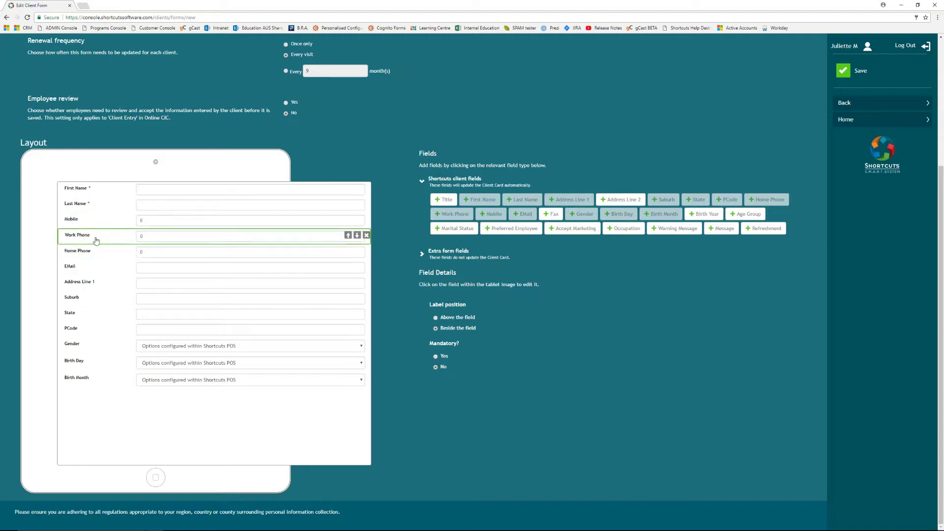
pyautogui.click(89, 223)
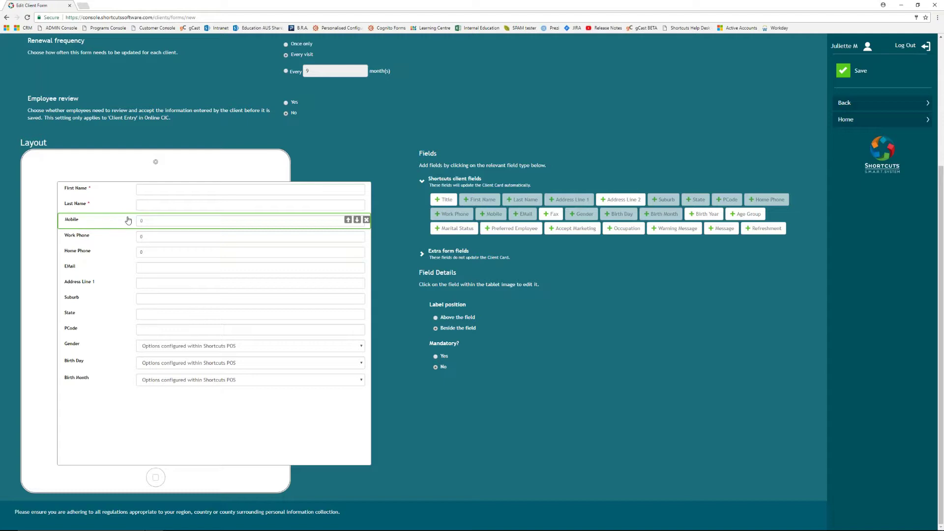
pyautogui.click(105, 236)
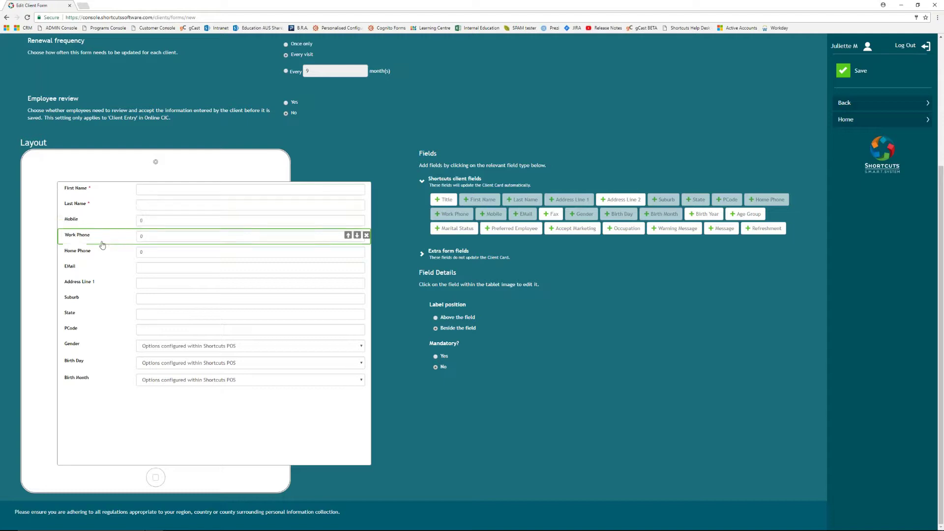
pyautogui.click(97, 247)
pyautogui.click(93, 238)
pyautogui.click(94, 220)
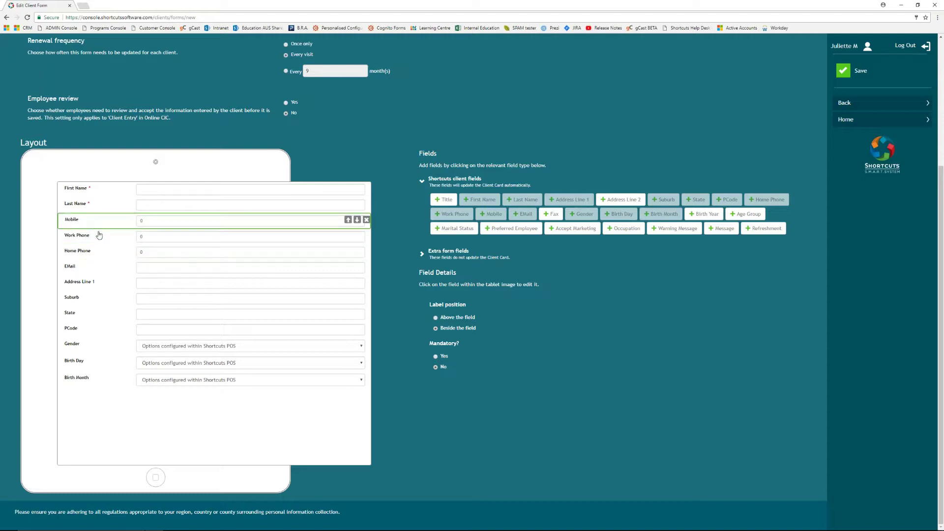
pyautogui.click(98, 252)
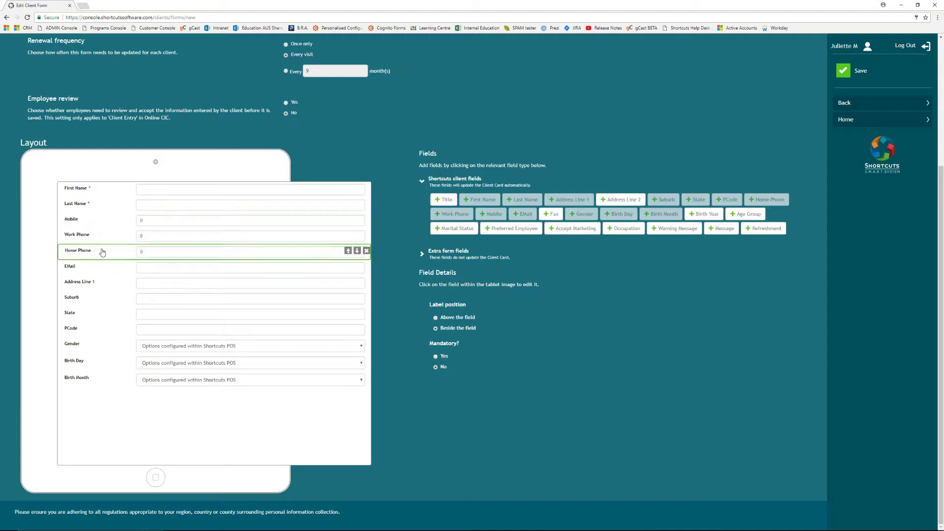
pyautogui.click(436, 357)
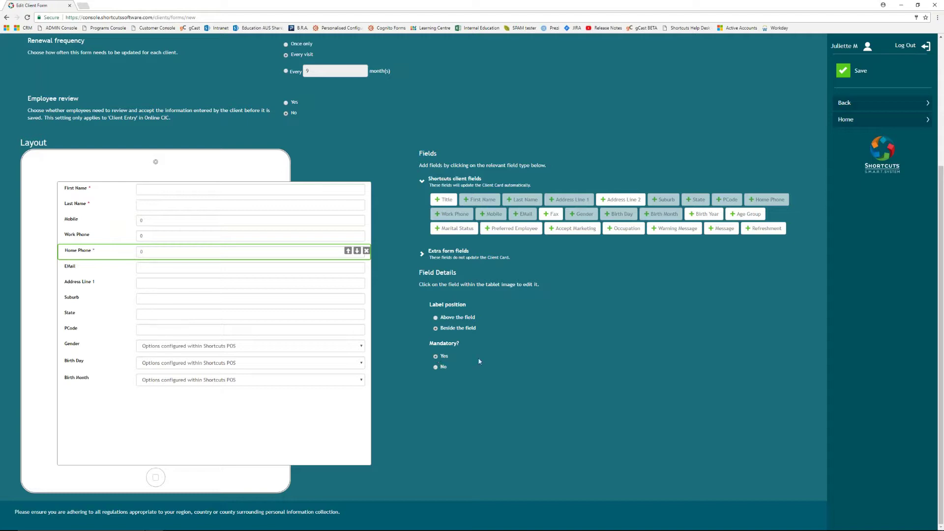
pyautogui.click(148, 221)
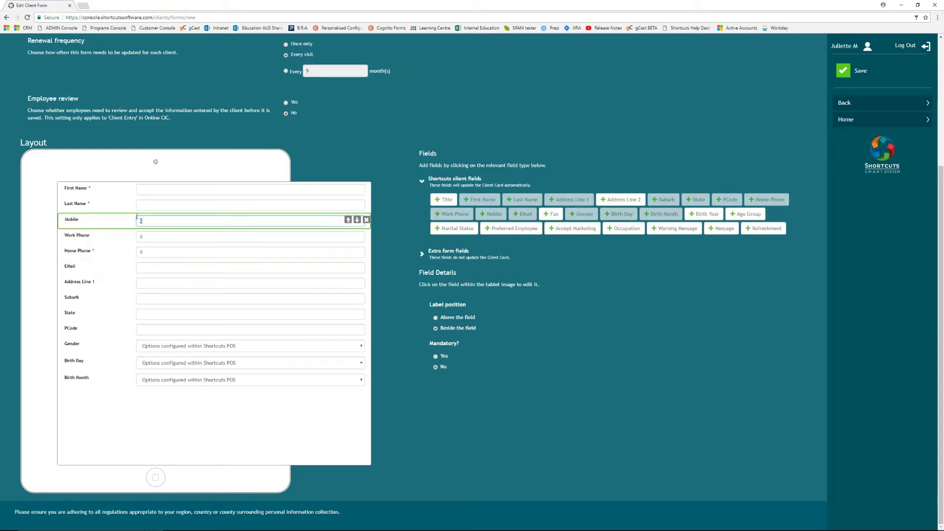
pyautogui.click(157, 252)
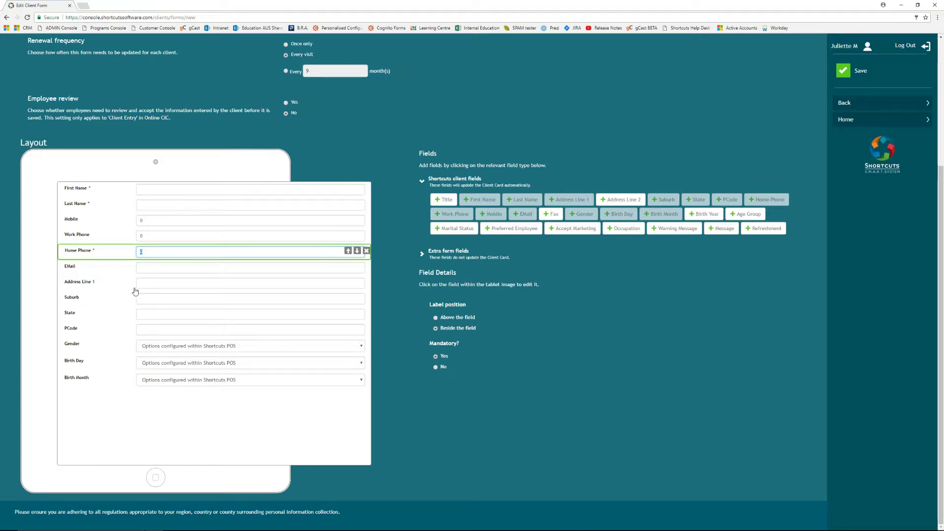
# - Set the label position of the First Name and Last Name fields to above the field
pyautogui.click(118, 192)
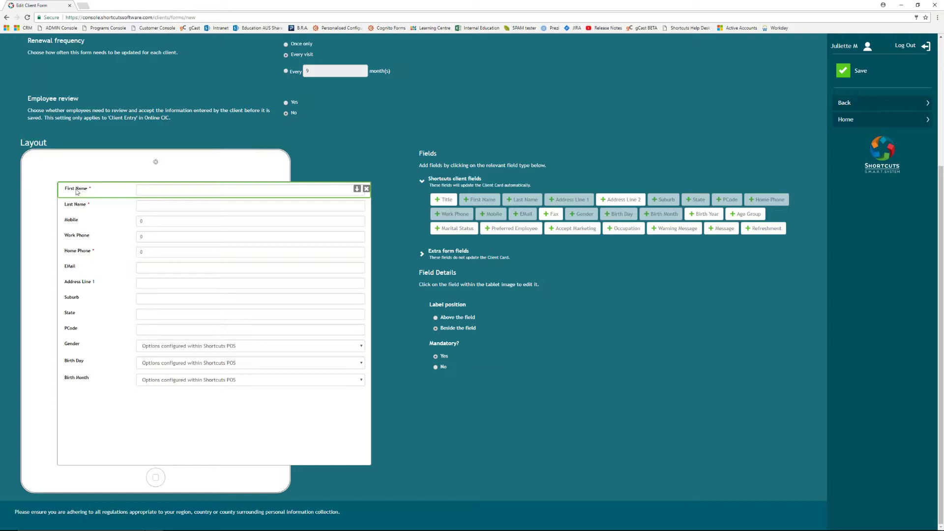
pyautogui.click(145, 189)
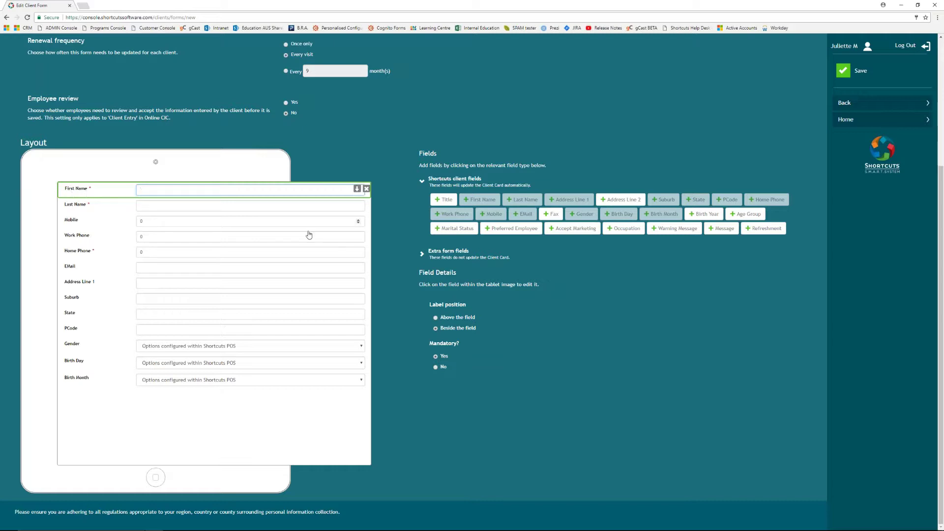
pyautogui.click(435, 320)
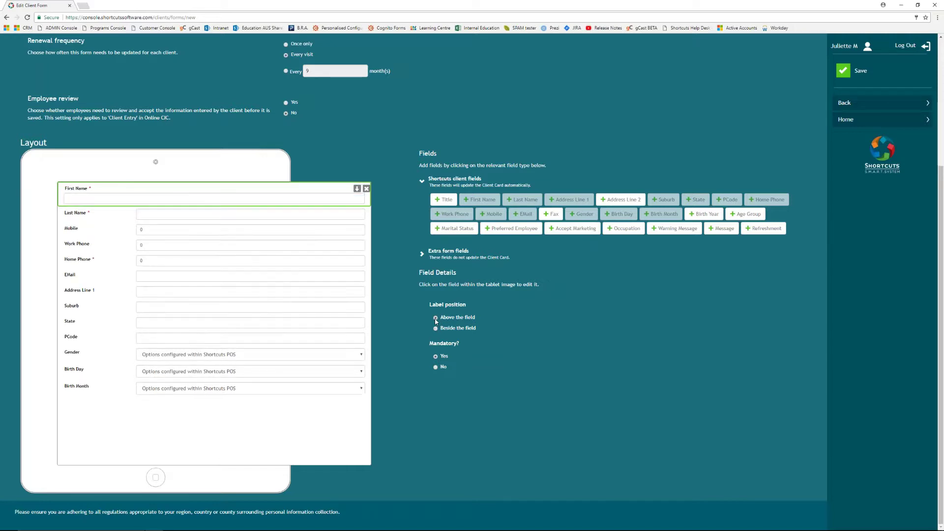
pyautogui.click(72, 199)
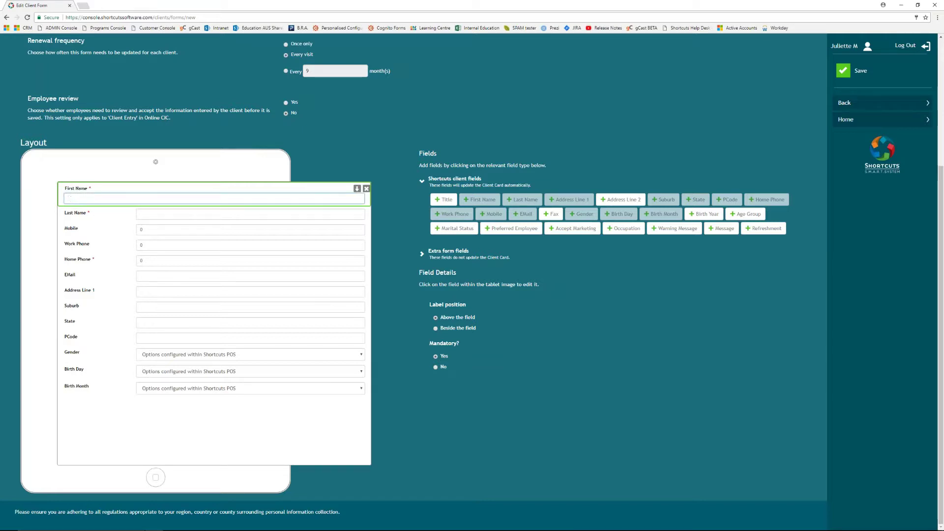
pyautogui.click(106, 217)
pyautogui.click(436, 318)
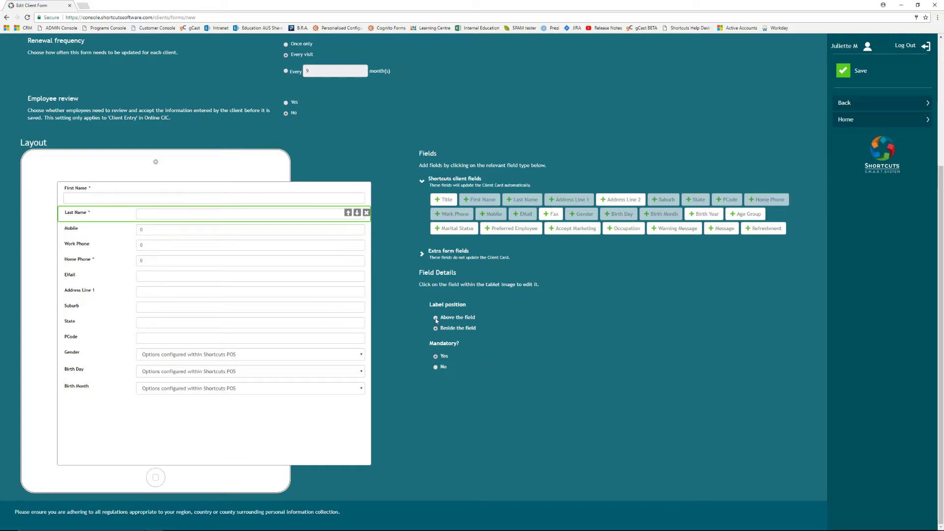
# - Set the label position of the Mobile, Work Phone and Home Phone fields to above the field
pyautogui.click(96, 240)
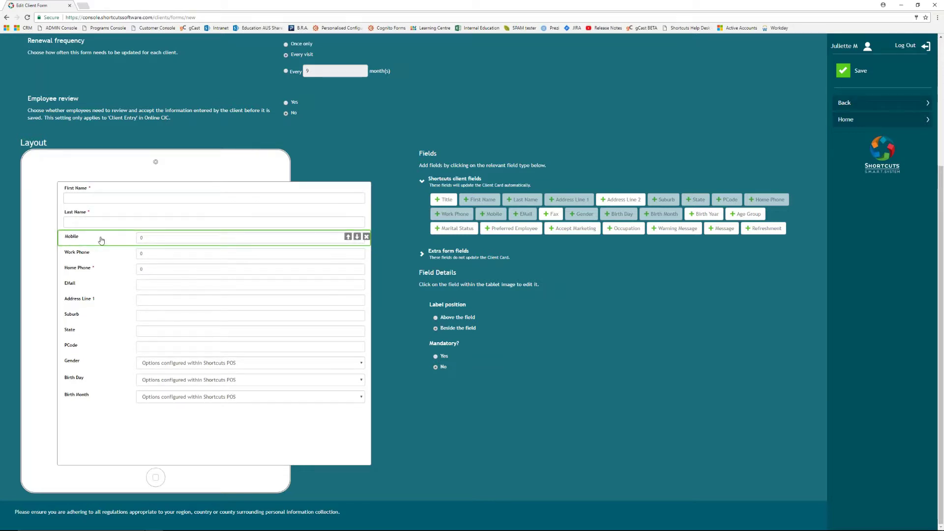
pyautogui.click(435, 318)
pyautogui.click(105, 262)
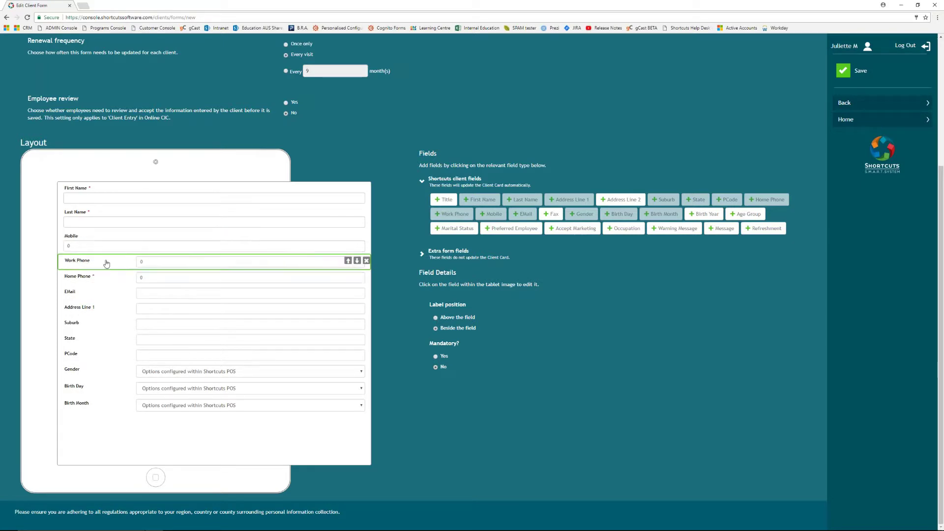
pyautogui.click(435, 318)
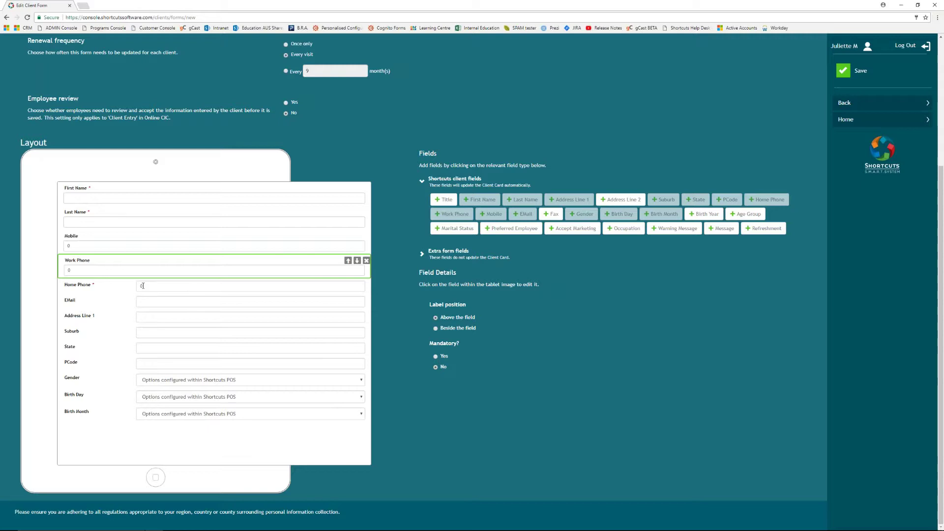
pyautogui.click(84, 288)
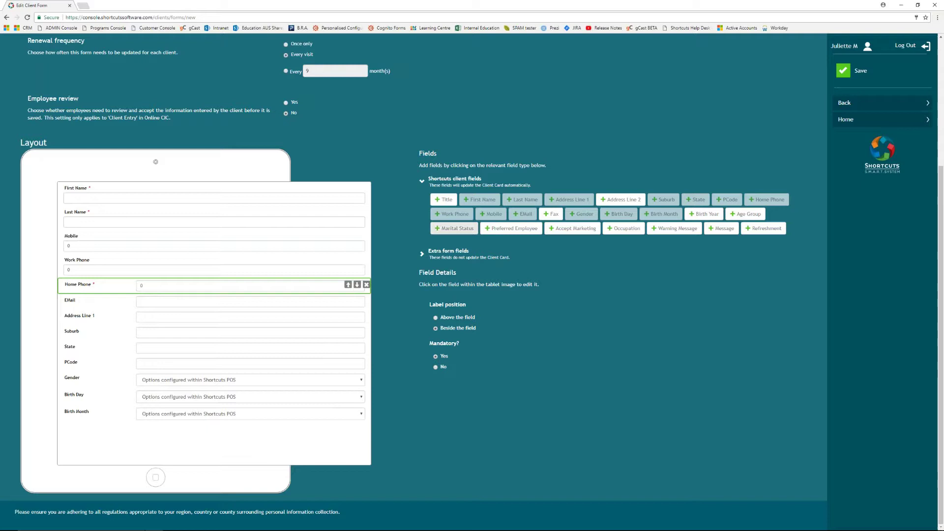
pyautogui.click(436, 318)
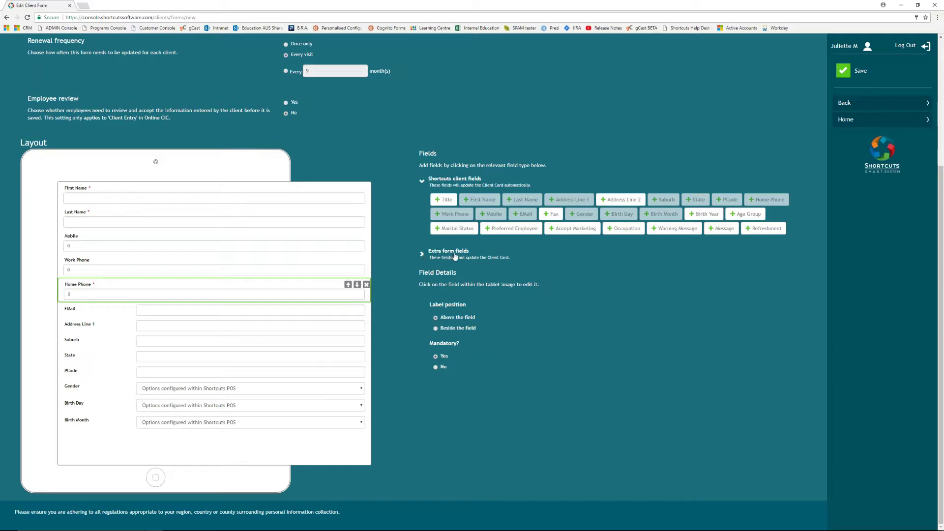
# - Add a Heading from the extra form fields below Birth Month with the text "Medical History"
pyautogui.click(423, 254)
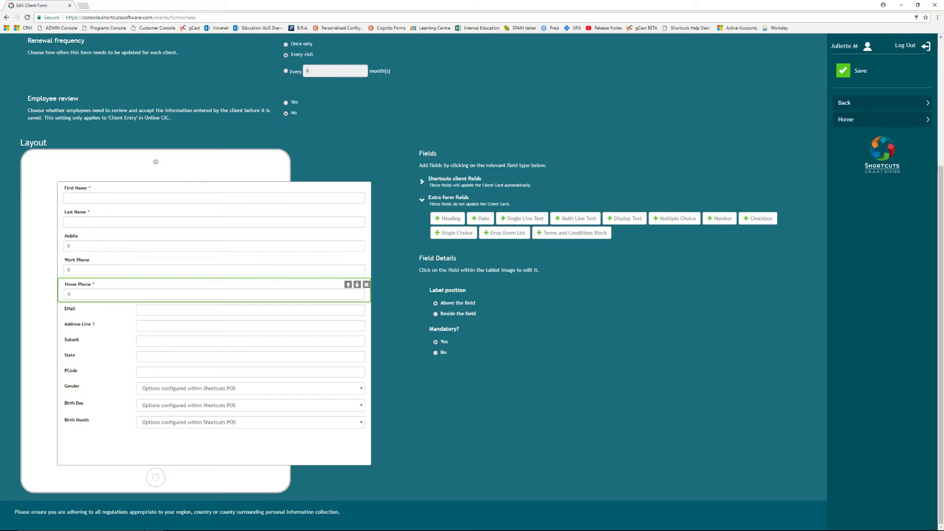
pyautogui.click(448, 220)
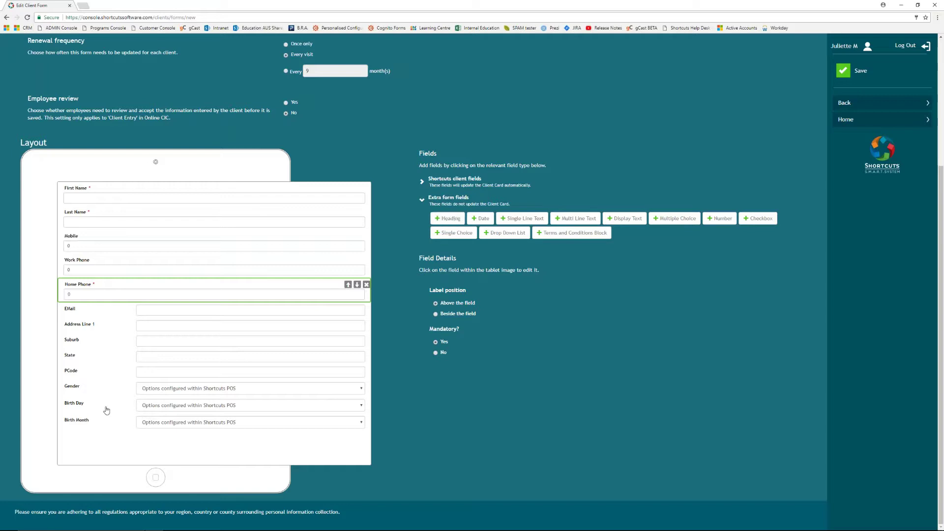
pyautogui.click(80, 422)
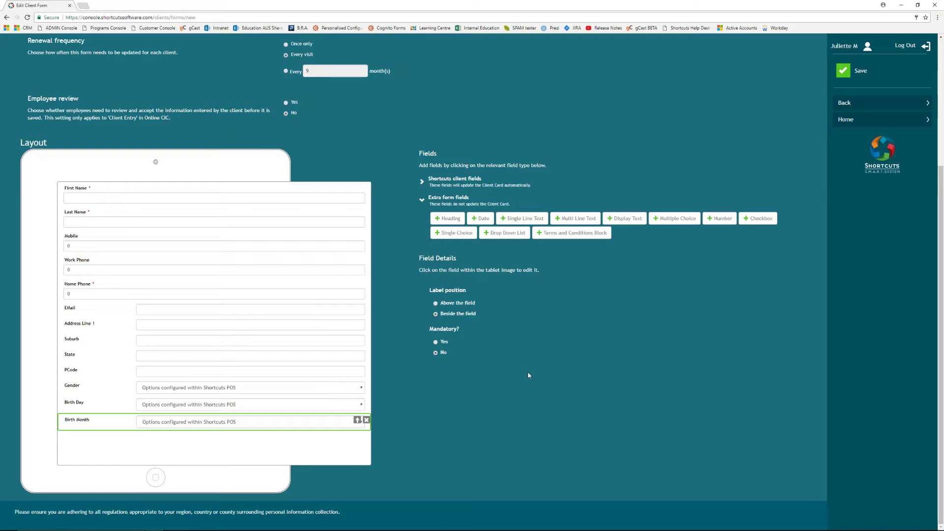
pyautogui.click(447, 219)
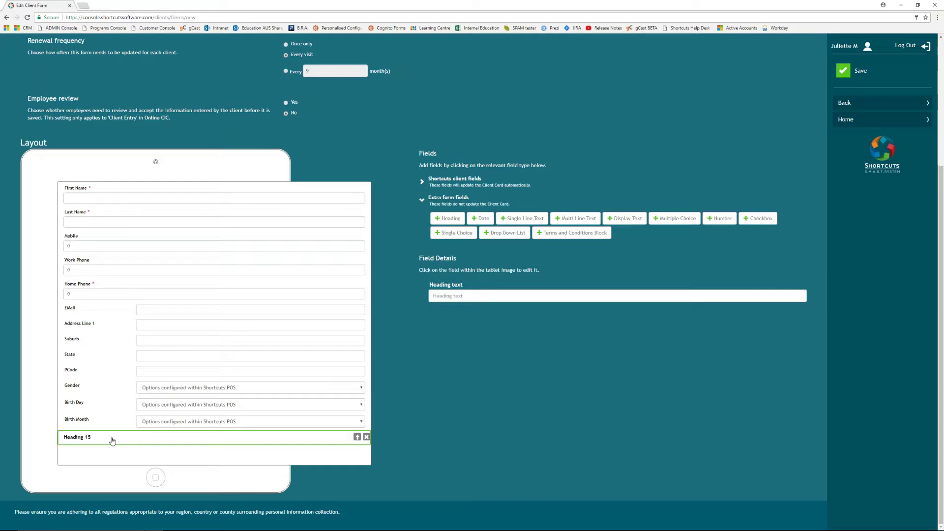
pyautogui.click(473, 298)
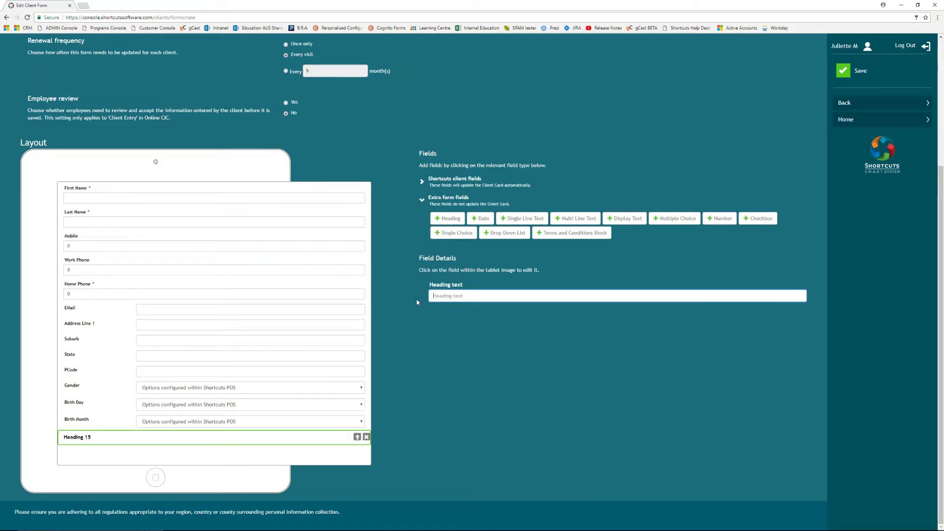
pyautogui.write('Medical')
pyautogui.write('History')
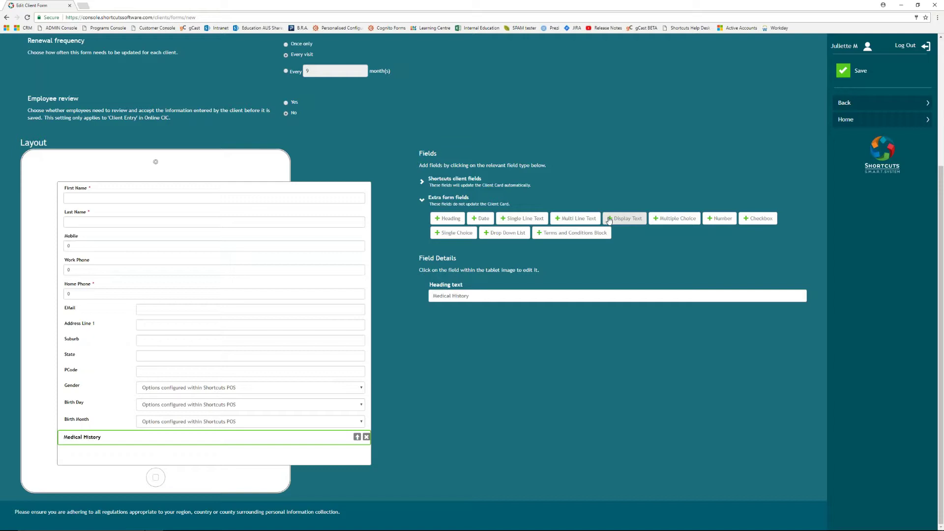
# - Add a Single Line Text field below the Medical History heading, labelled "Have you been in hospital recently?"
pyautogui.click(522, 219)
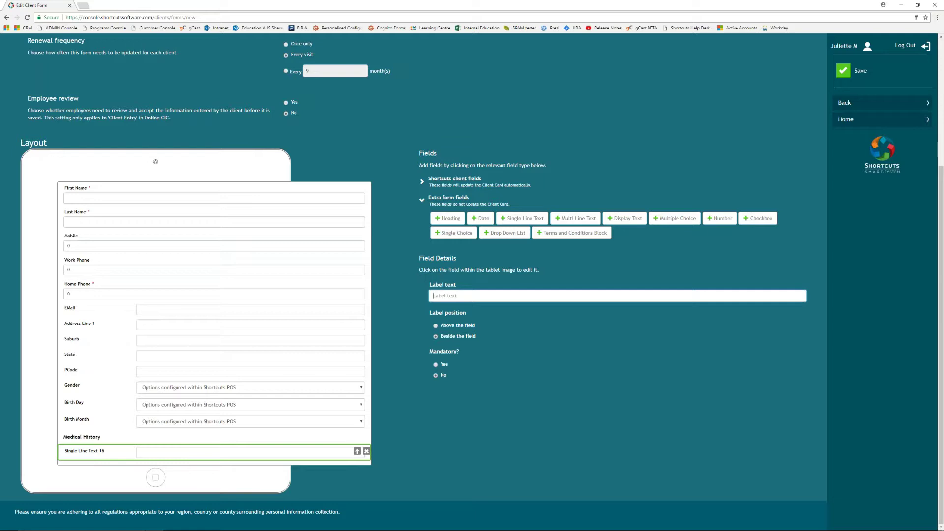
pyautogui.write('Have you vistited')
pyautogui.press('BackSpace')
pyautogui.press('BackSpace')
pyautogui.press('BackSpace')
pyautogui.press('BackSpace')
pyautogui.write('ted the')
pyautogui.press('BackSpace')
pyautogui.press('BackSpace')
pyautogui.press('BackSpace')
pyautogui.press('BackSpace')
pyautogui.press('BackSpace')
pyautogui.press('BackSpace')
pyautogui.write('been in hospotal')
pyautogui.press('BackSpace')
pyautogui.press('BackSpace')
pyautogui.press('BackSpace')
pyautogui.press('BackSpace')
pyautogui.write('ital recently?')
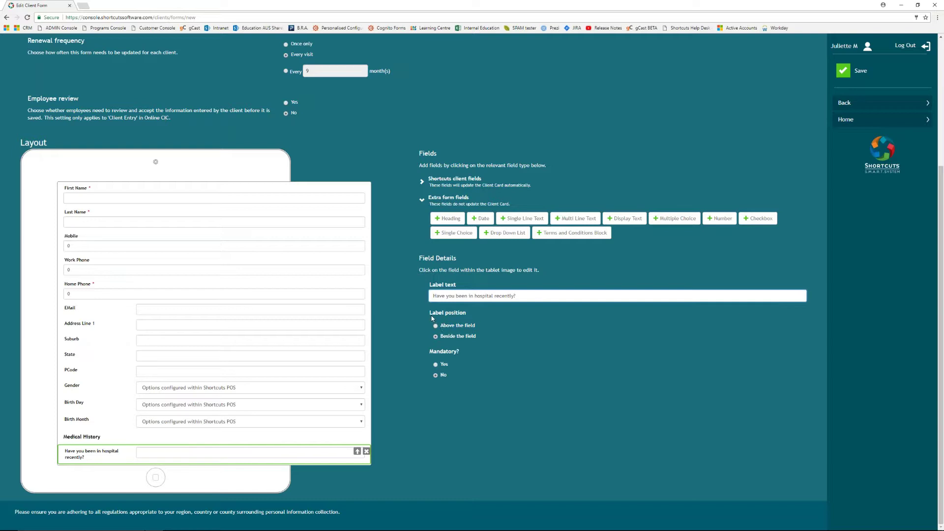
# - Set the hospital question's label position to above the field and make the question mandatory
pyautogui.moveTo(433, 319); pyautogui.dragTo(476, 318)
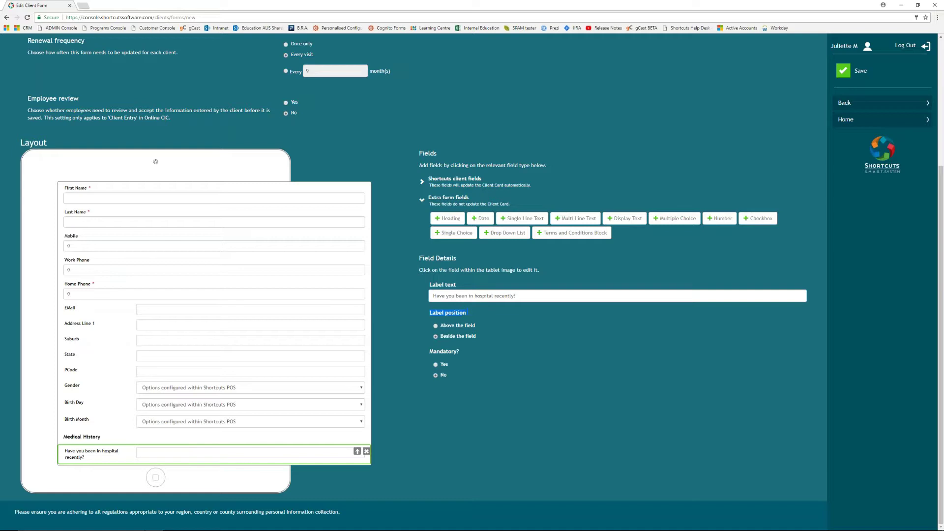
pyautogui.click(437, 326)
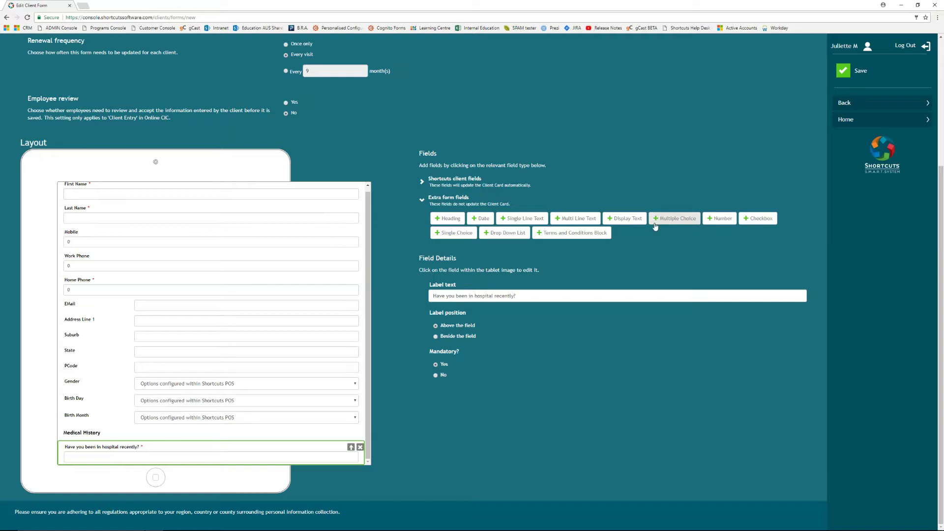
# - Add a Single Choice field below the mandatory hospital question, labelled "Have you been in hospital recently?"
pyautogui.click(458, 235)
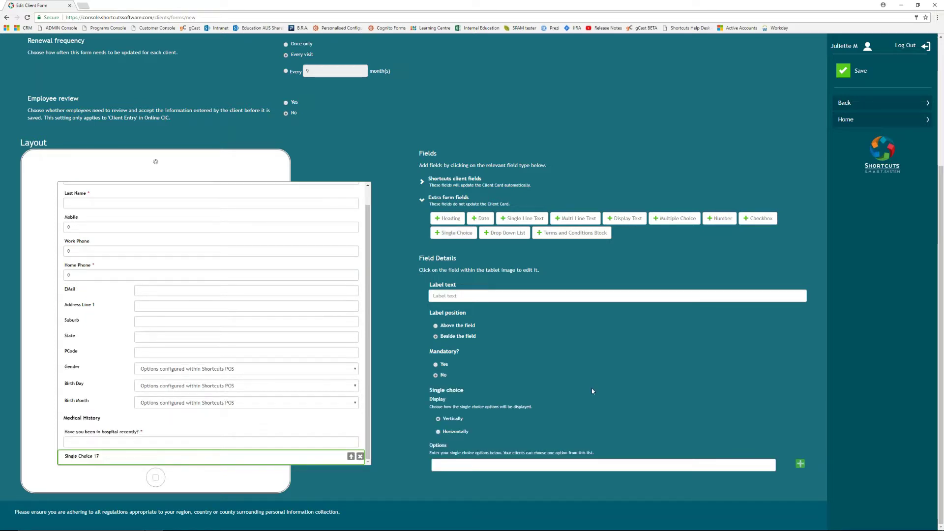
pyautogui.click(446, 295)
pyautogui.write('How')
pyautogui.press('BackSpace')
pyautogui.press('BackSpace')
pyautogui.press('BackSpace')
pyautogui.press('BackSpace')
pyautogui.write('Have you been in hos')
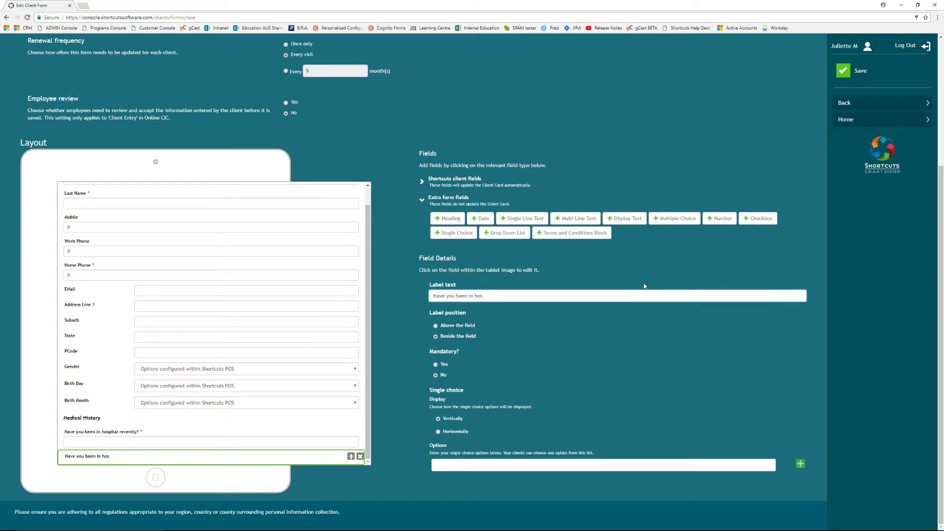
pyautogui.write('pital recently?')
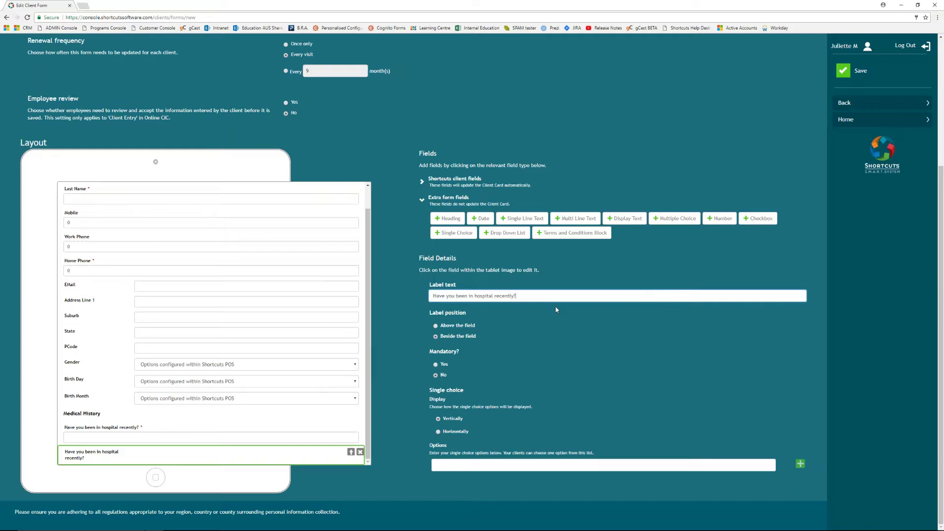
# - Set the single choice question's label position to above the field, trying the horizontal option display before returning it to vertical
pyautogui.click(436, 326)
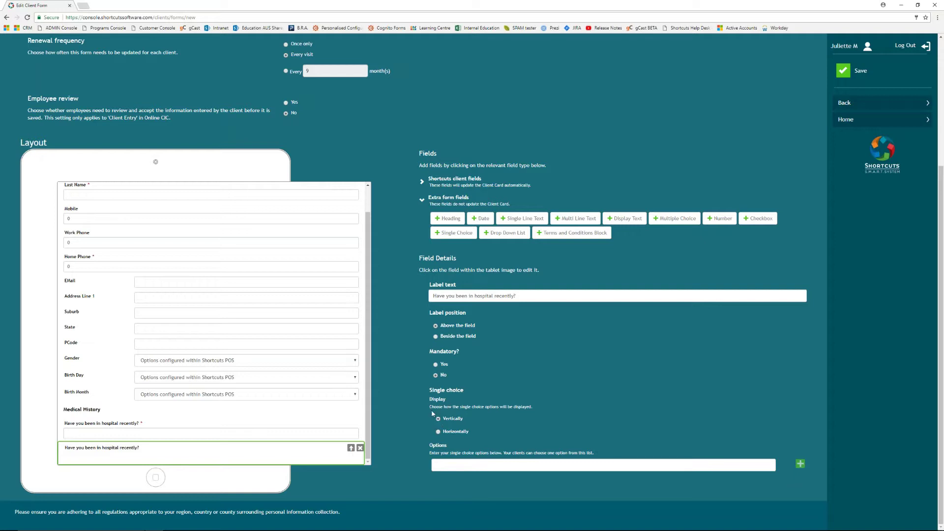
pyautogui.click(439, 432)
pyautogui.click(438, 418)
# - Add the options "Yes" and "No" to the single choice hospital question and display them horizontally
pyautogui.click(463, 464)
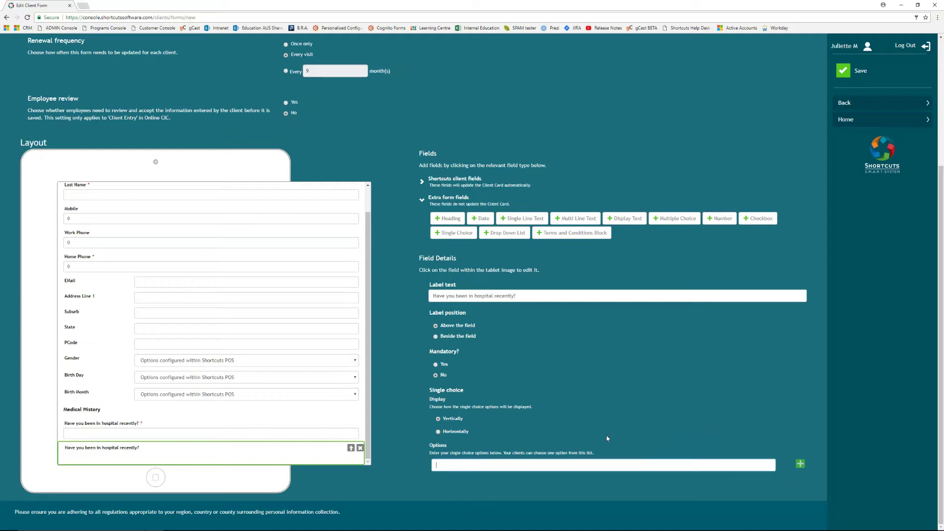
pyautogui.write('Yes')
pyautogui.click(800, 464)
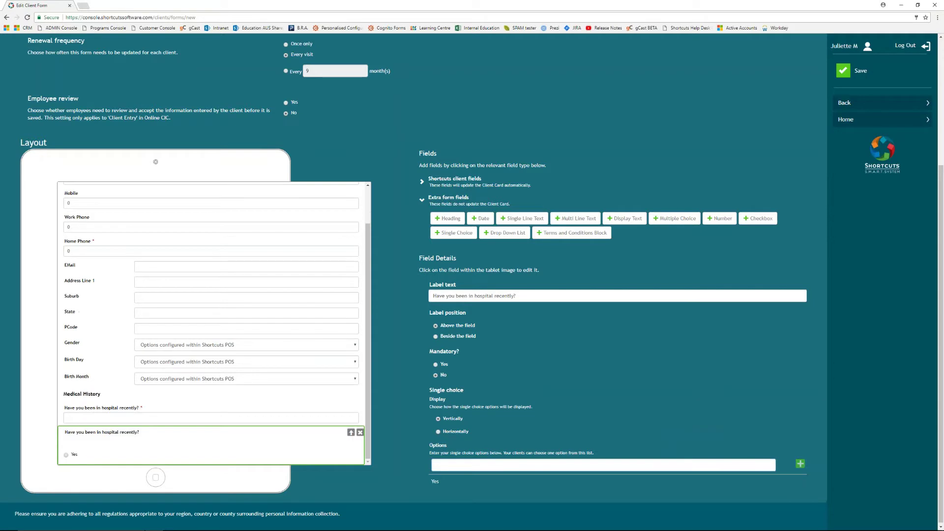
pyautogui.click(476, 466)
pyautogui.write('No')
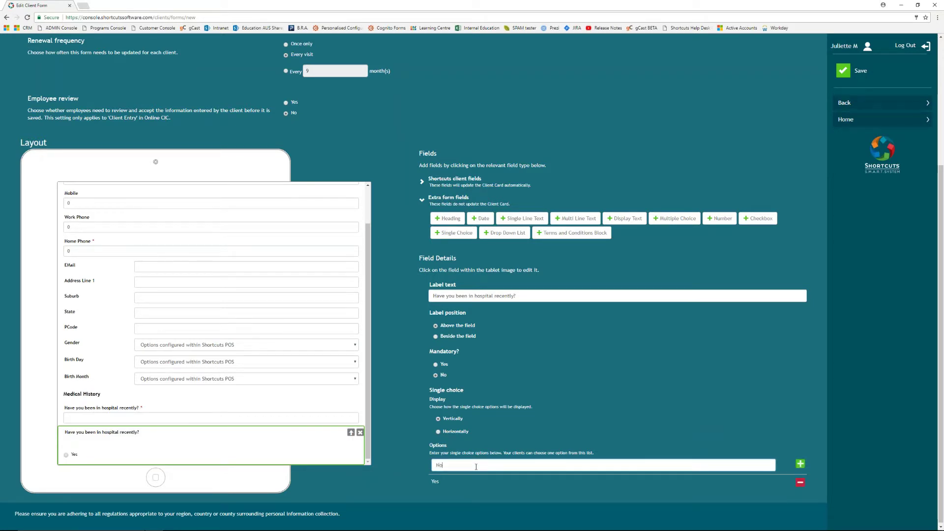
pyautogui.click(801, 465)
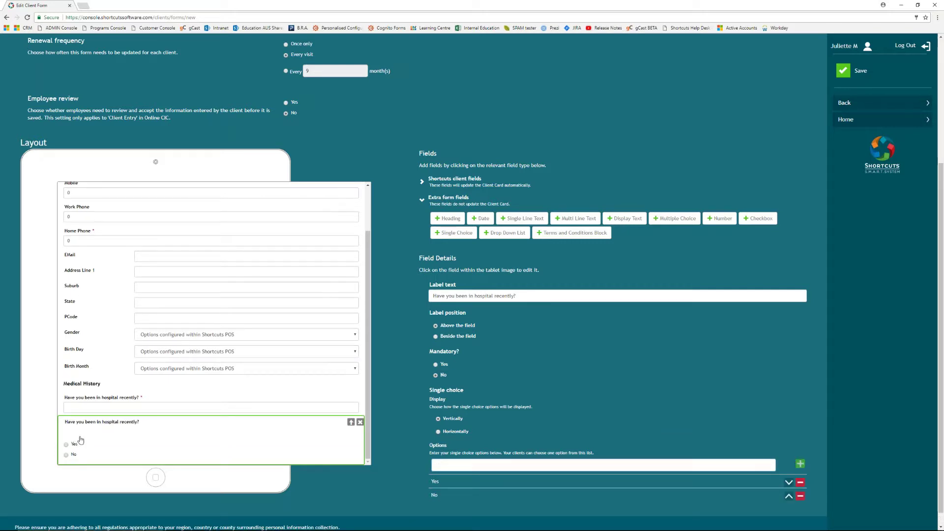
pyautogui.click(438, 432)
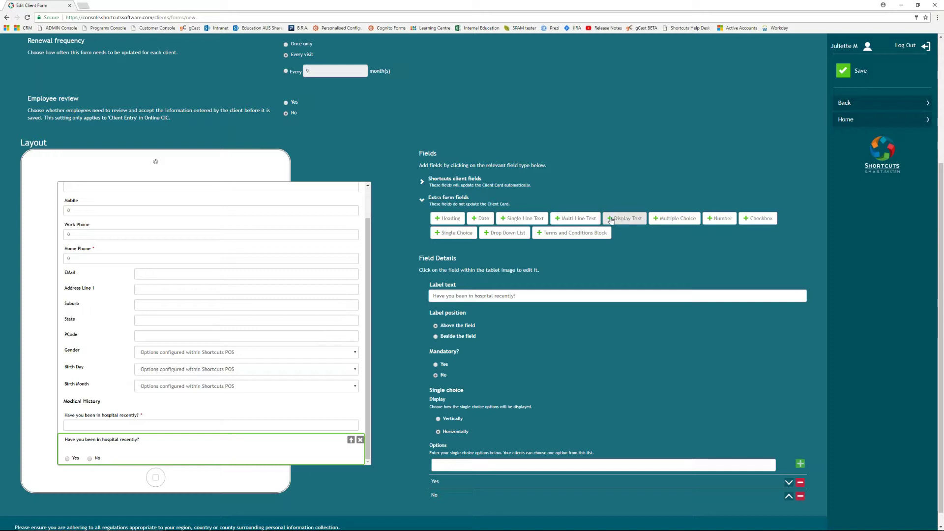
# - Add a Multi Line Text field and a Display Text field below the single choice hospital question
pyautogui.click(572, 218)
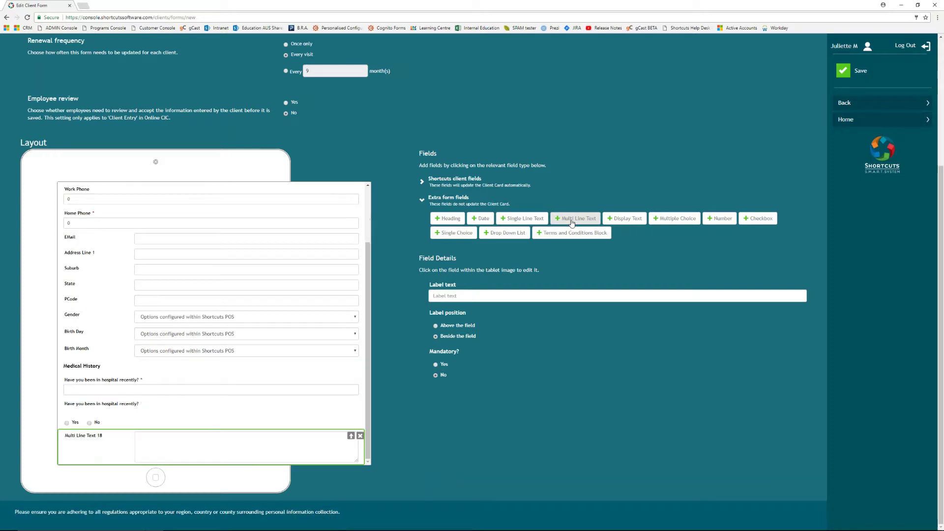
pyautogui.click(149, 440)
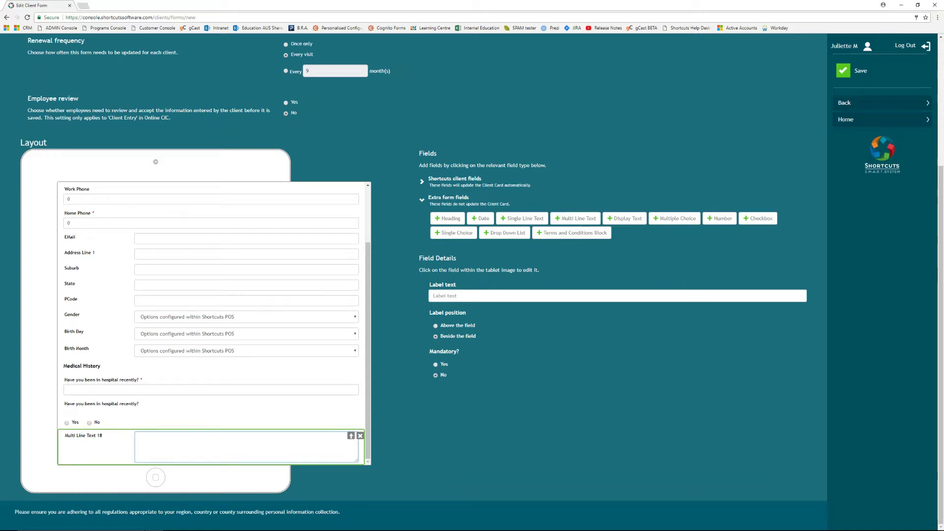
pyautogui.click(623, 222)
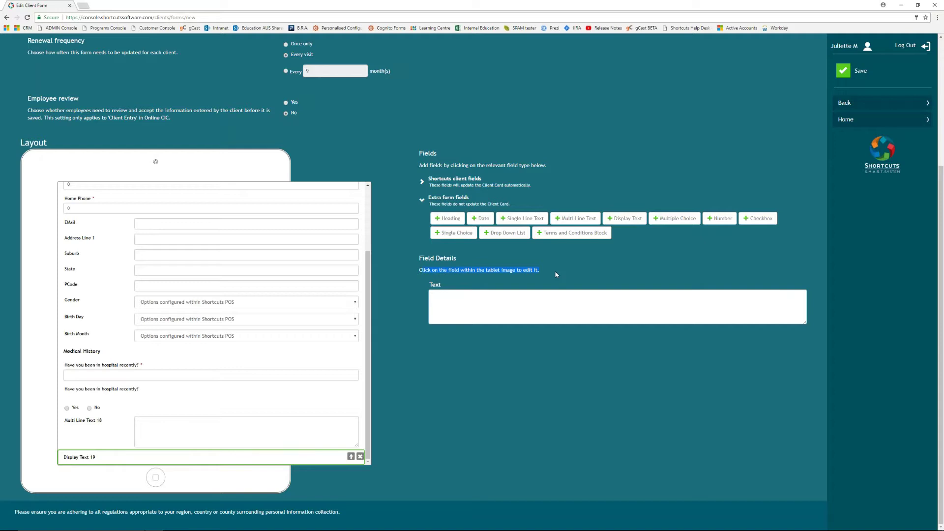
pyautogui.click(452, 301)
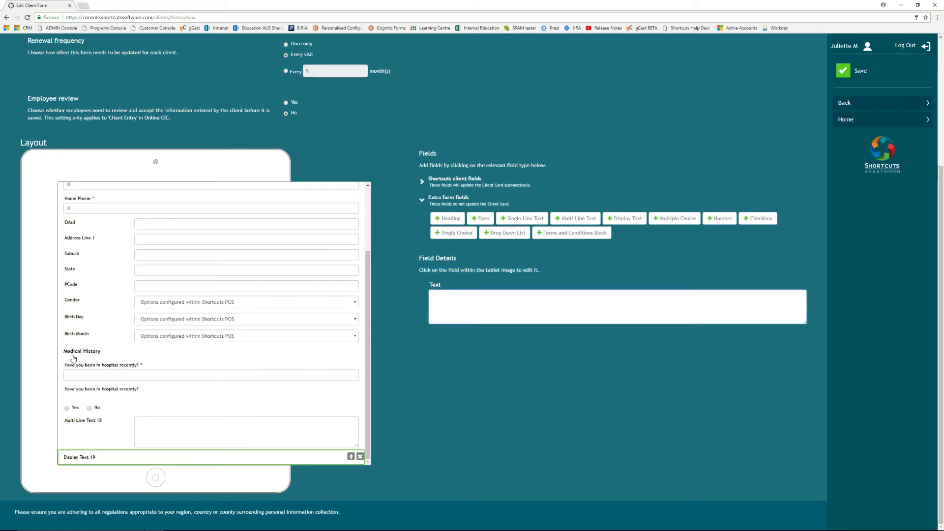
# - Move the Display Text field up until it sits directly below the Medical History heading
pyautogui.click(351, 457)
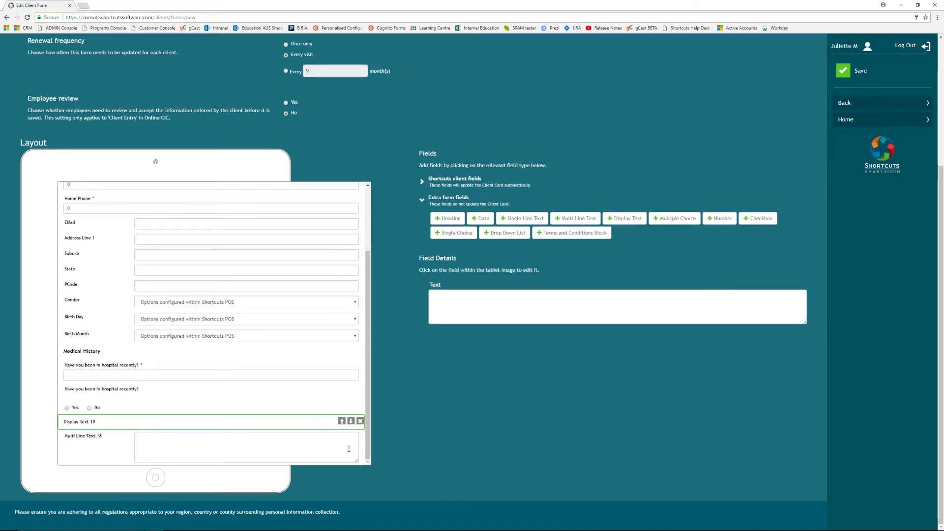
pyautogui.click(342, 421)
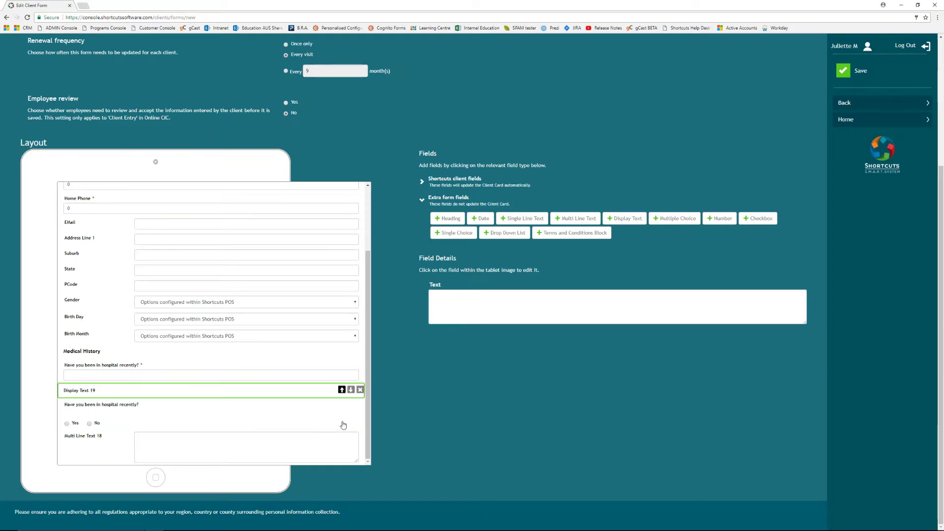
pyautogui.click(342, 390)
pyautogui.click(446, 305)
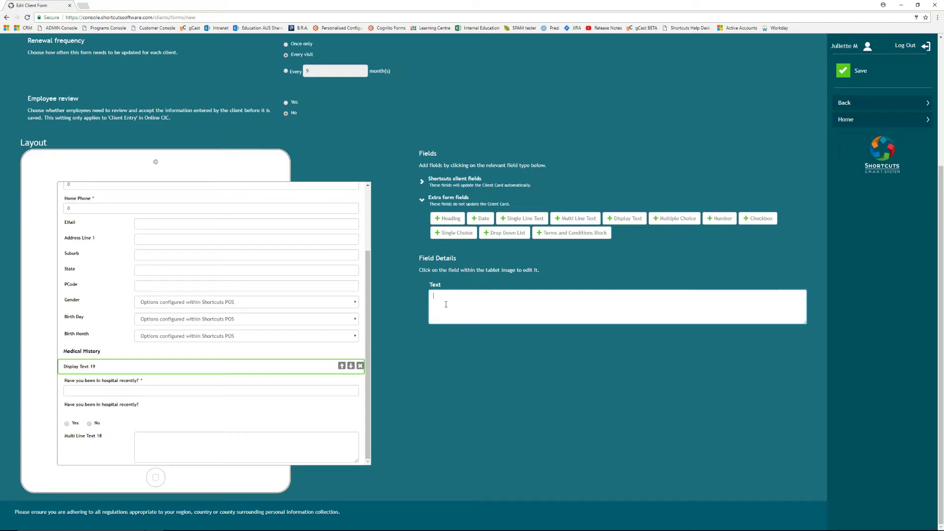
# - Compare the field details of the Medical History heading and the Display Text, and check those of the Multi Line Text field
pyautogui.click(86, 353)
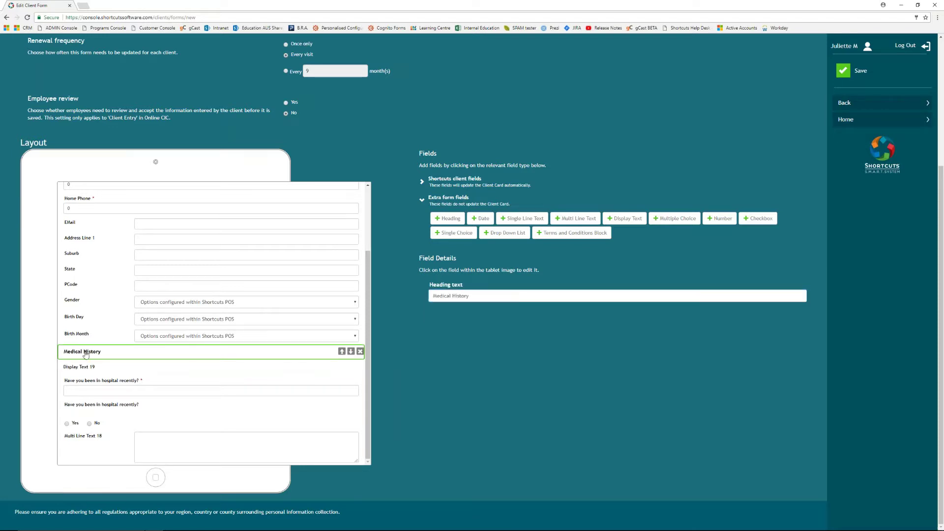
pyautogui.click(82, 369)
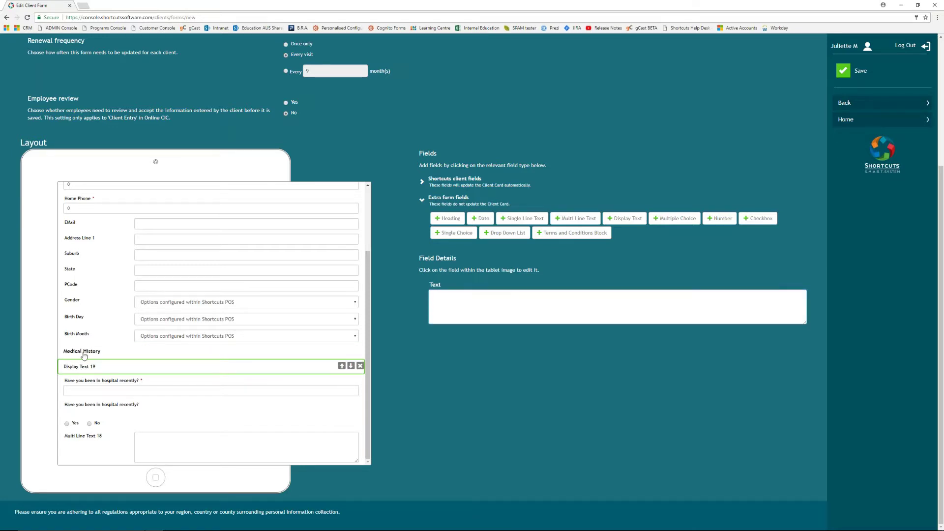
pyautogui.click(84, 354)
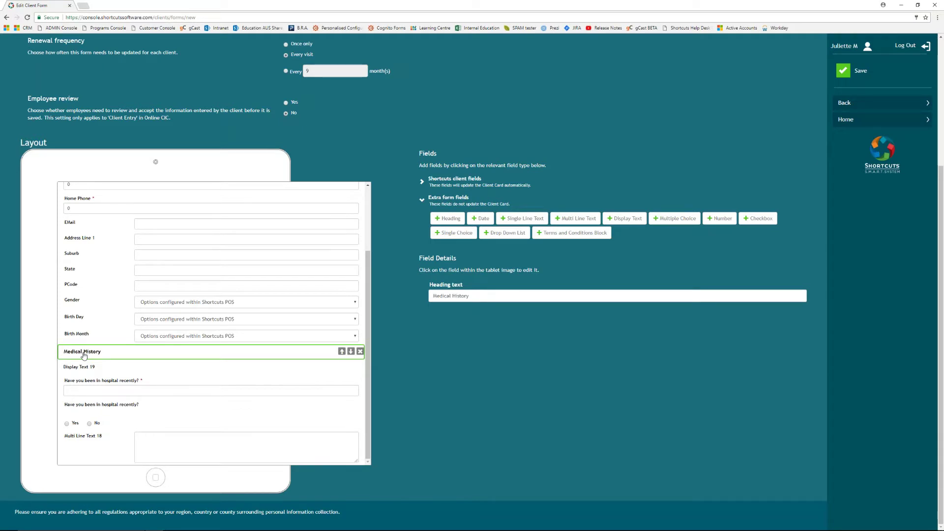
pyautogui.click(84, 369)
pyautogui.click(85, 354)
pyautogui.click(88, 369)
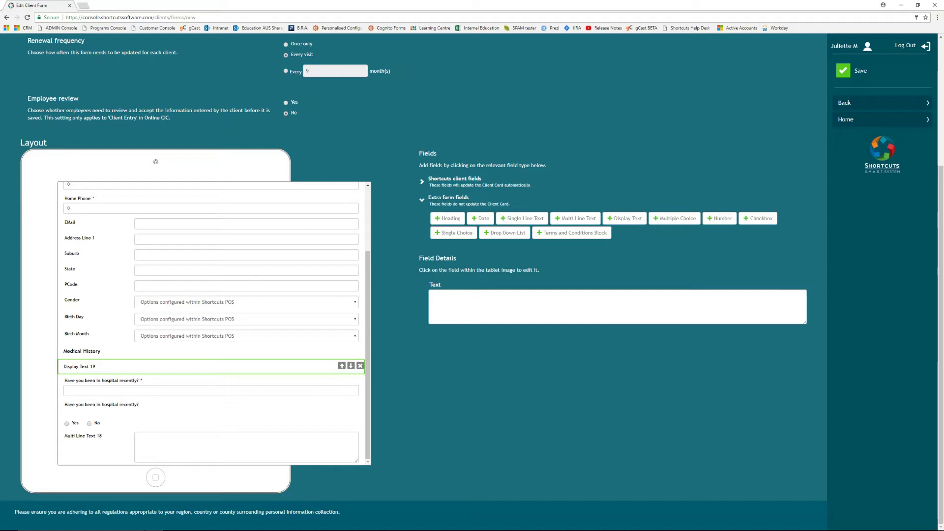
pyautogui.click(108, 414)
pyautogui.click(112, 433)
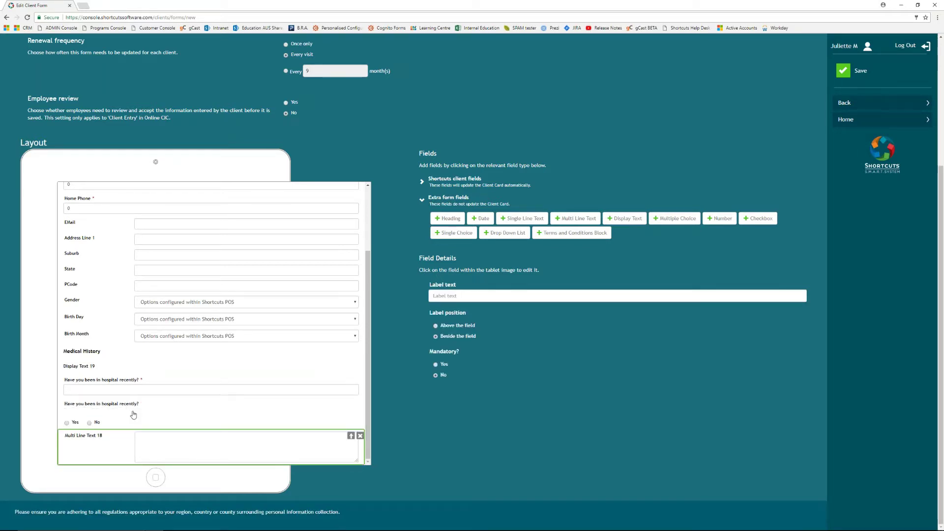
# - Add a Multiple Choice field labelled "Please describe your skin type" and select No in the single choice hospital question's preview
pyautogui.click(675, 220)
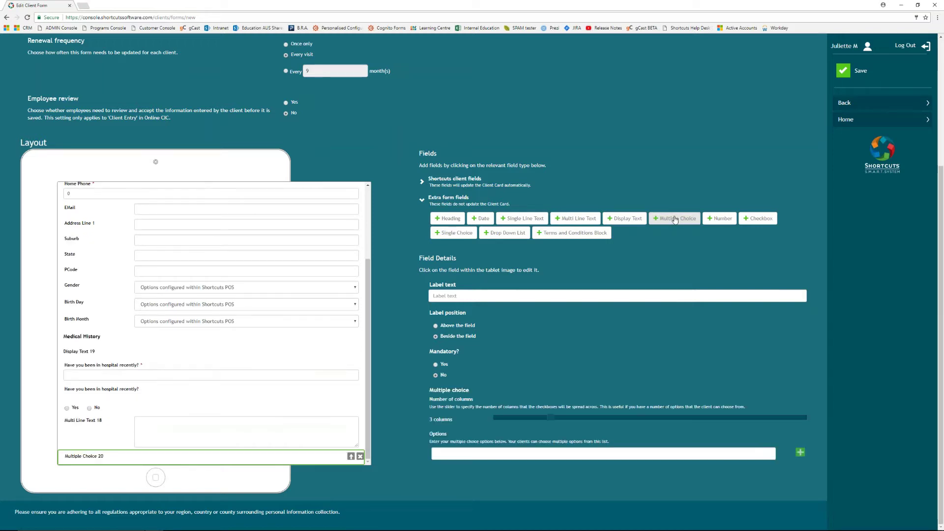
pyautogui.click(125, 402)
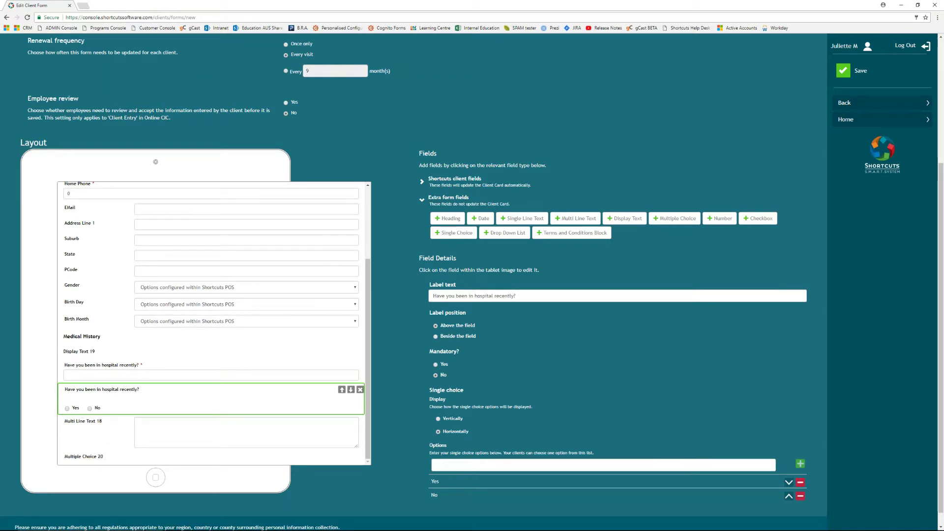
pyautogui.click(90, 409)
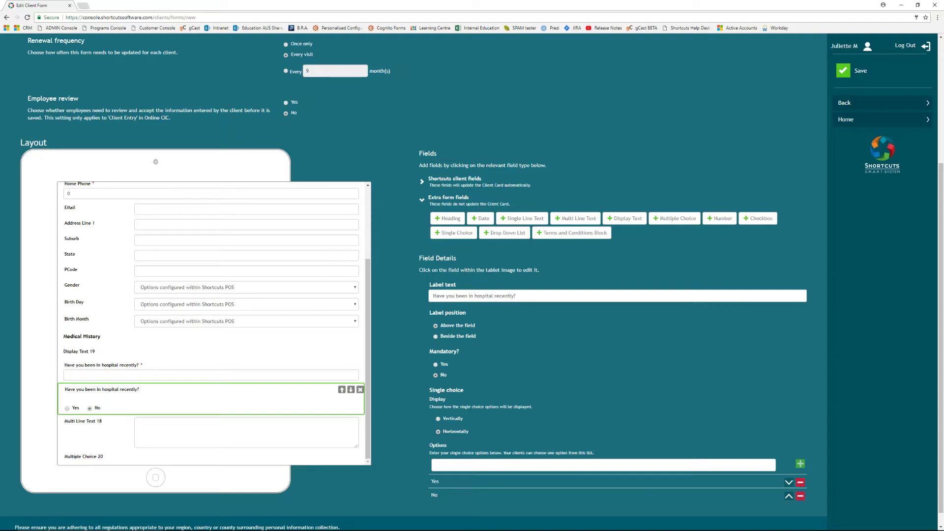
pyautogui.click(99, 457)
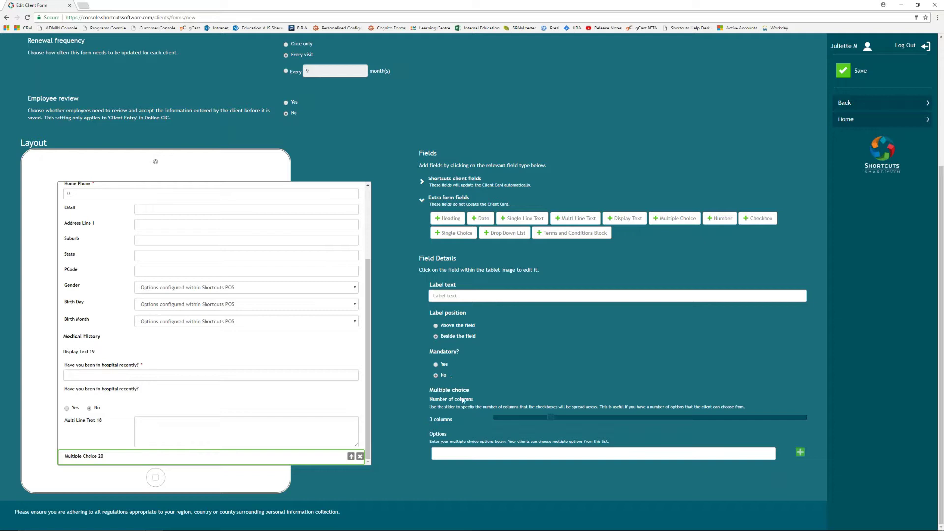
pyautogui.click(464, 297)
pyautogui.write('Please describe your skin type')
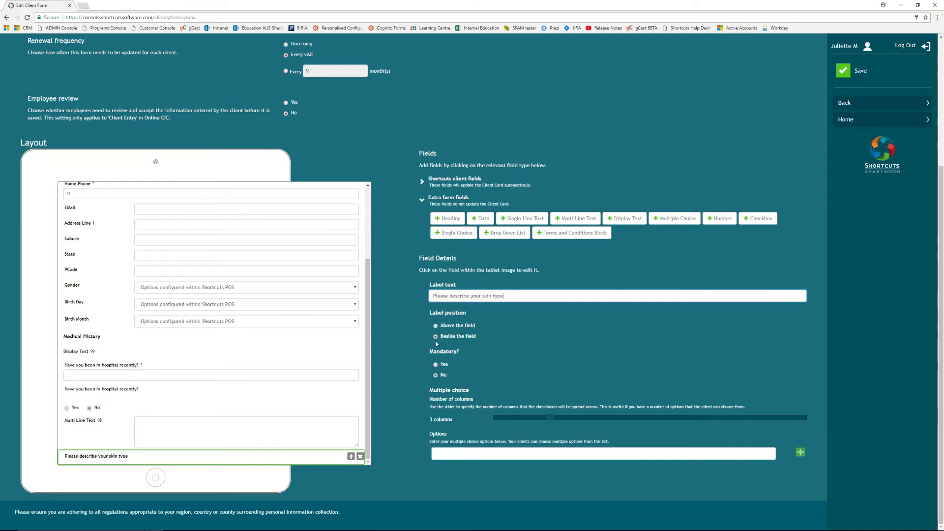
# - Add the options "Oily", "Dry" and "Normal" to the skin type question
pyautogui.click(442, 453)
pyautogui.write('Oily')
pyautogui.moveTo(451, 453); pyautogui.dragTo(420, 456)
pyautogui.click(800, 452)
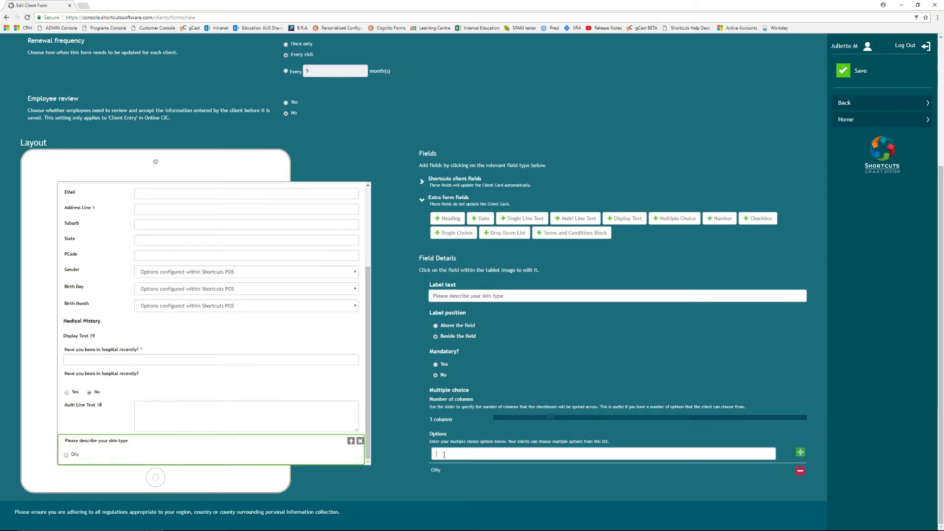
pyautogui.write('Dry')
pyautogui.click(800, 453)
pyautogui.write('No')
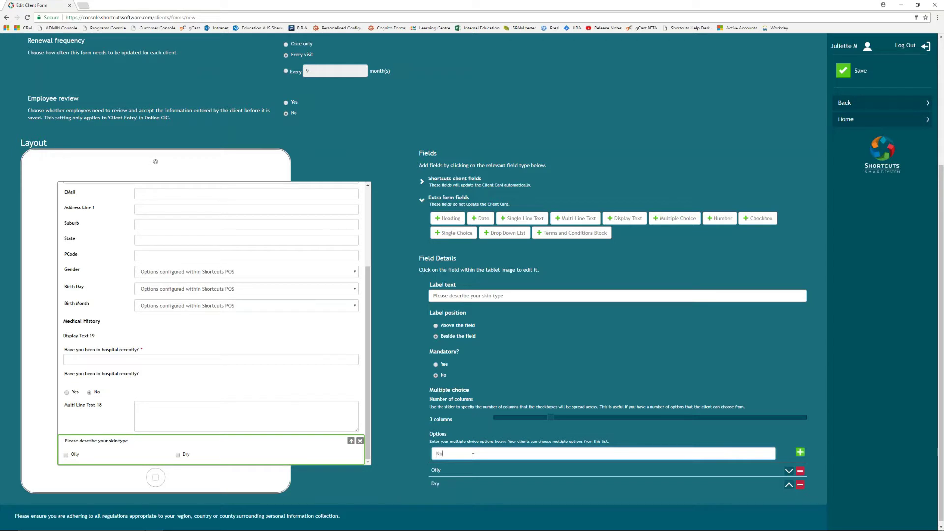
pyautogui.write('rmalmal')
pyautogui.press('Return')
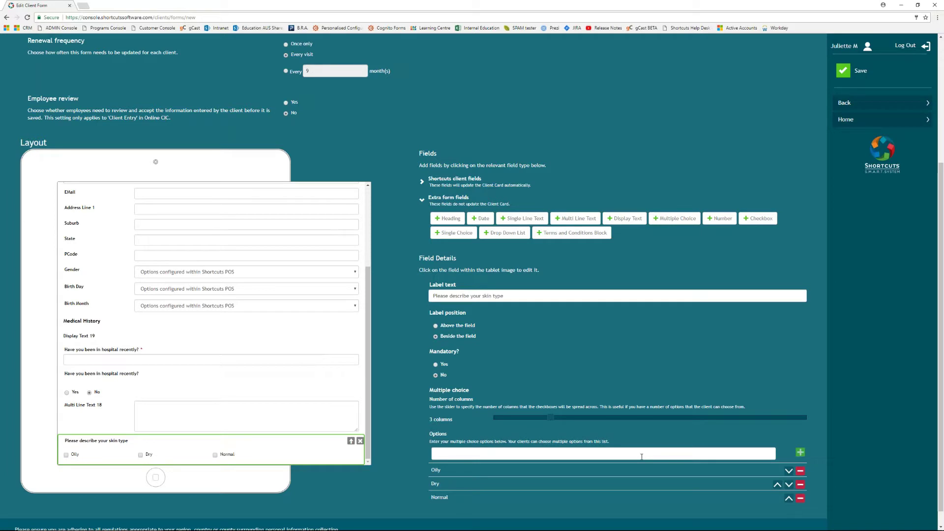
# - Add the further options "Combination", "Fair" and "Dark" to the skin type question
pyautogui.write('Combination')
pyautogui.click(800, 452)
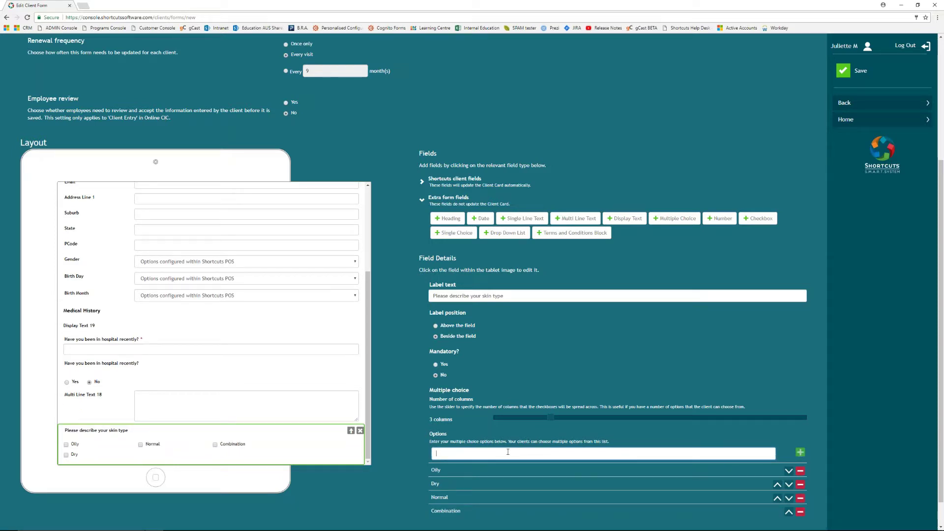
pyautogui.write('Fair')
pyautogui.press('Return')
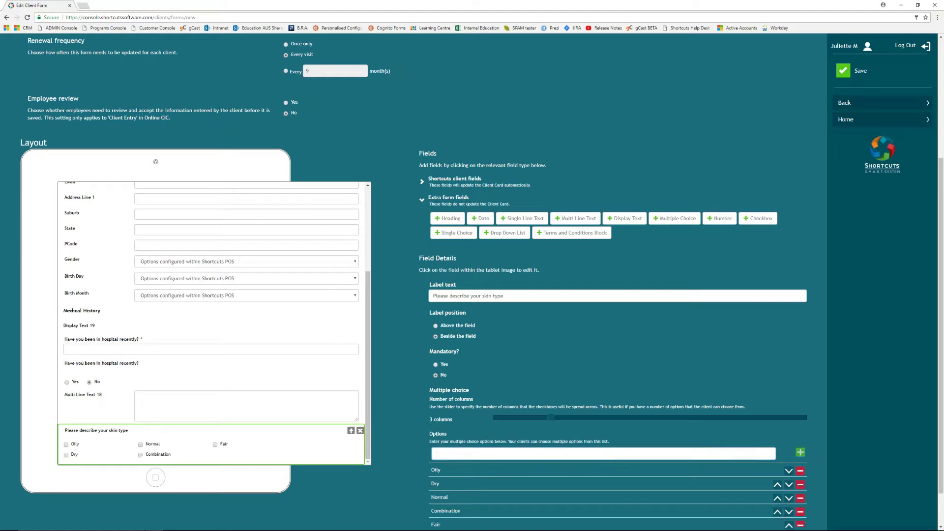
pyautogui.write('Dark')
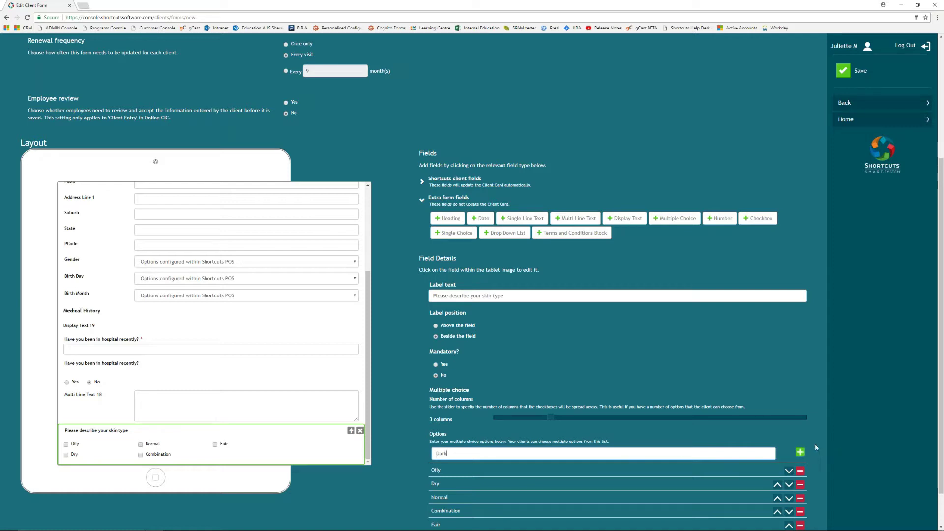
pyautogui.click(800, 452)
# - Tick Oily and Fair in the skin type question's preview and remove the Dark option from its list
pyautogui.scroll(-1, 792, 343)
pyautogui.scroll(-1, 791, 344)
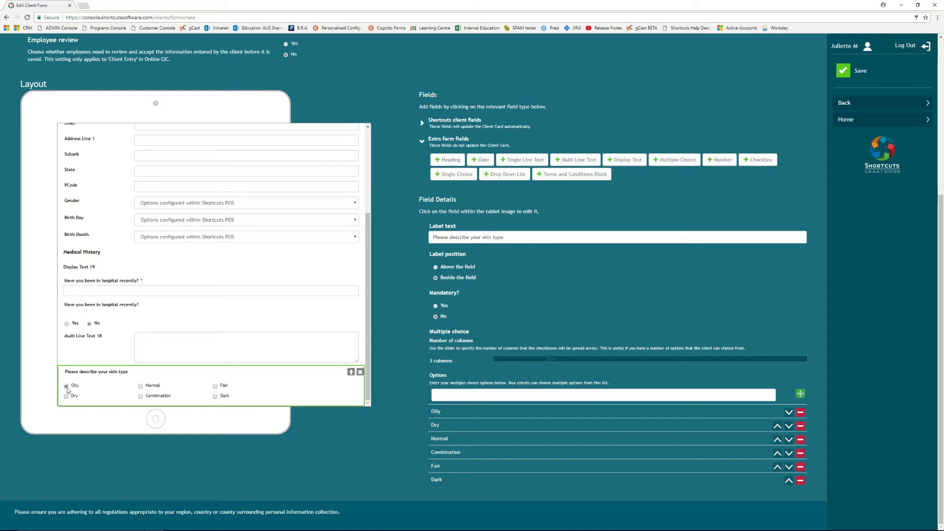
pyautogui.click(215, 386)
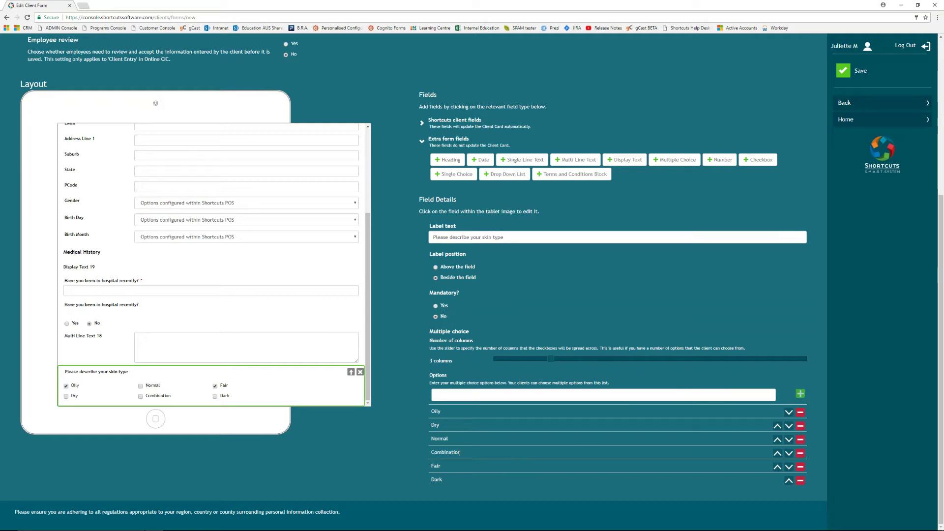
pyautogui.click(800, 481)
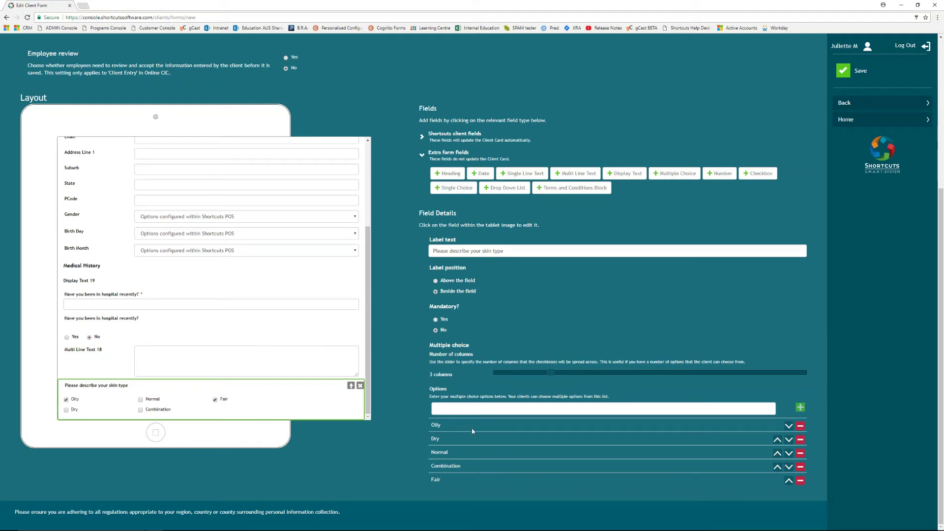
# - Move the Fair option to the first place in the skin type question's option list
pyautogui.click(789, 482)
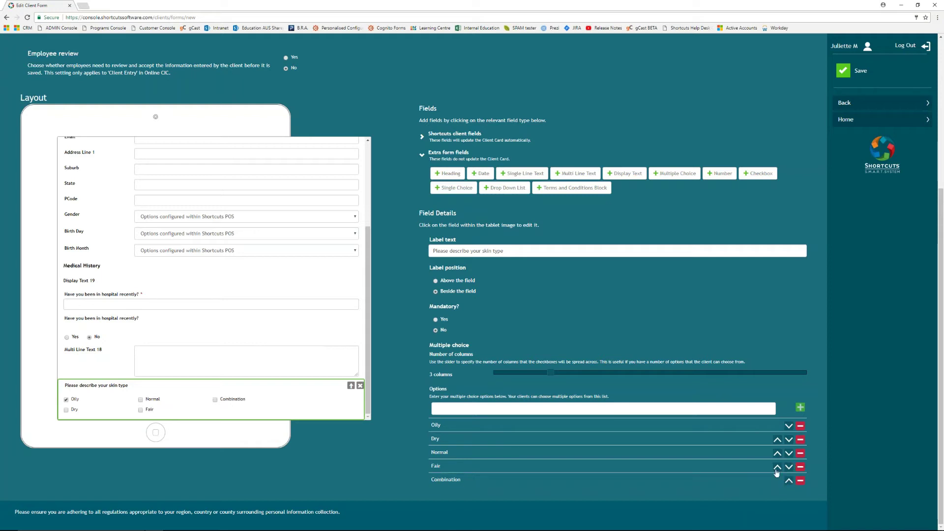
pyautogui.click(777, 468)
pyautogui.click(778, 456)
pyautogui.click(778, 442)
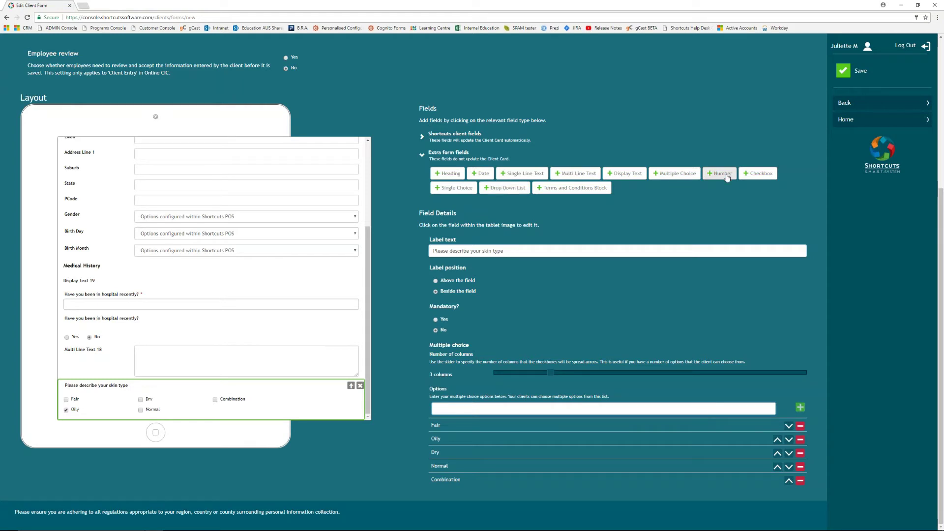
# - Add a Terms and Conditions Block with the heading text "Terms & Conditions"
pyautogui.click(552, 188)
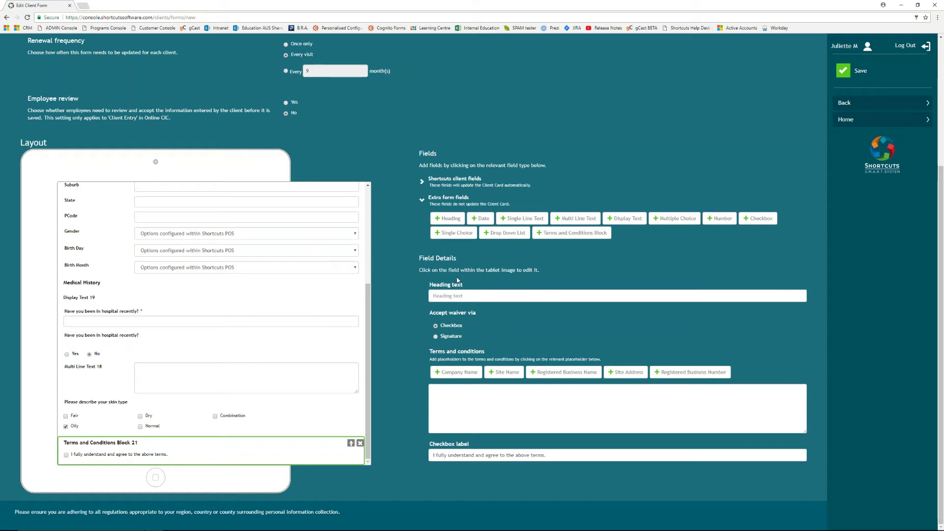
pyautogui.moveTo(419, 271); pyautogui.dragTo(516, 274)
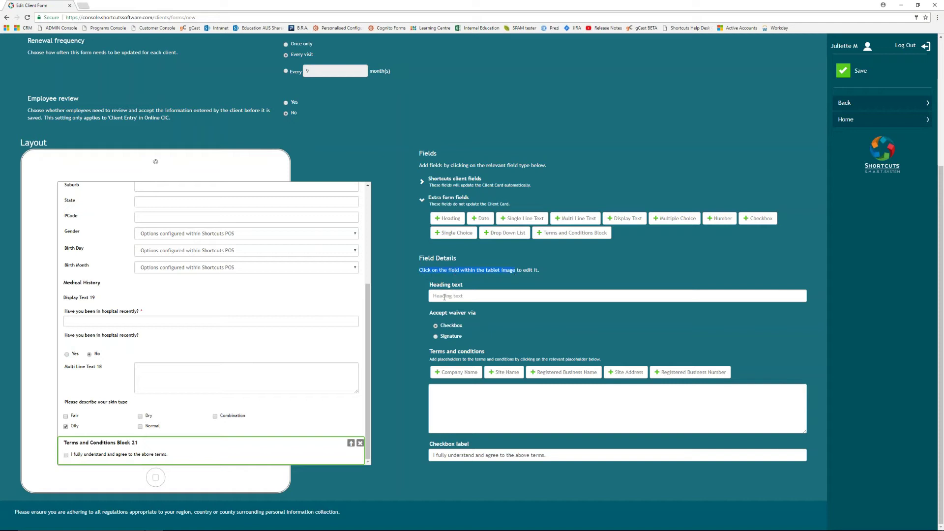
pyautogui.click(440, 296)
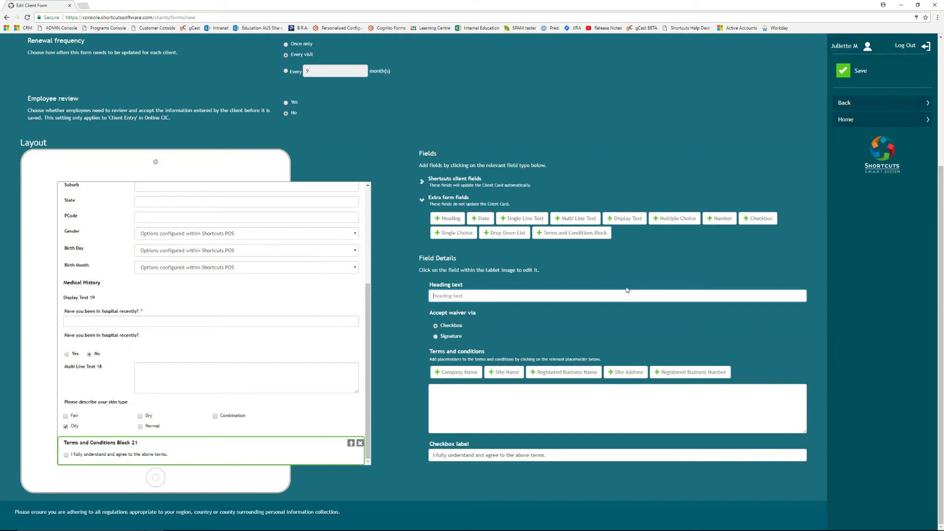
pyautogui.write('P')
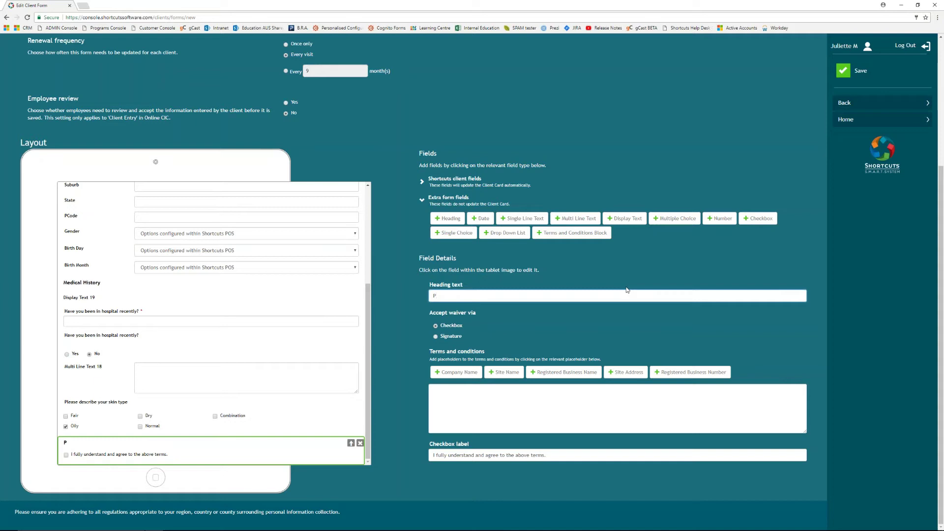
pyautogui.press('BackSpace')
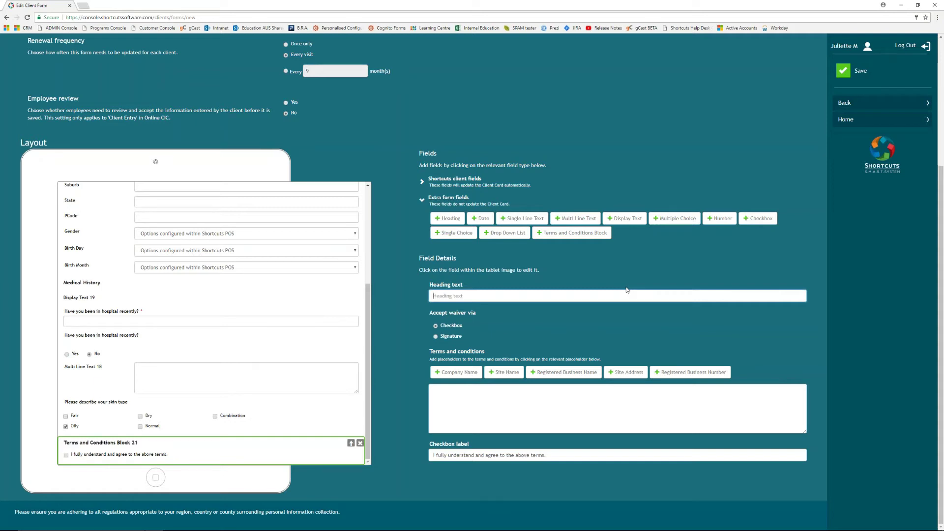
pyautogui.write('Terms & Conditions')
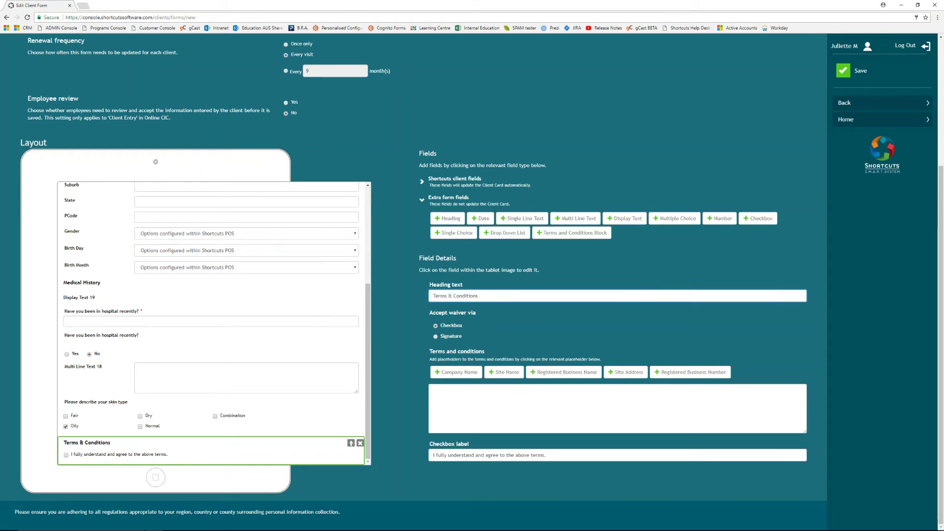
# - Set the Terms & Conditions block's waiver to be accepted via Signature
pyautogui.moveTo(431, 316); pyautogui.dragTo(473, 317)
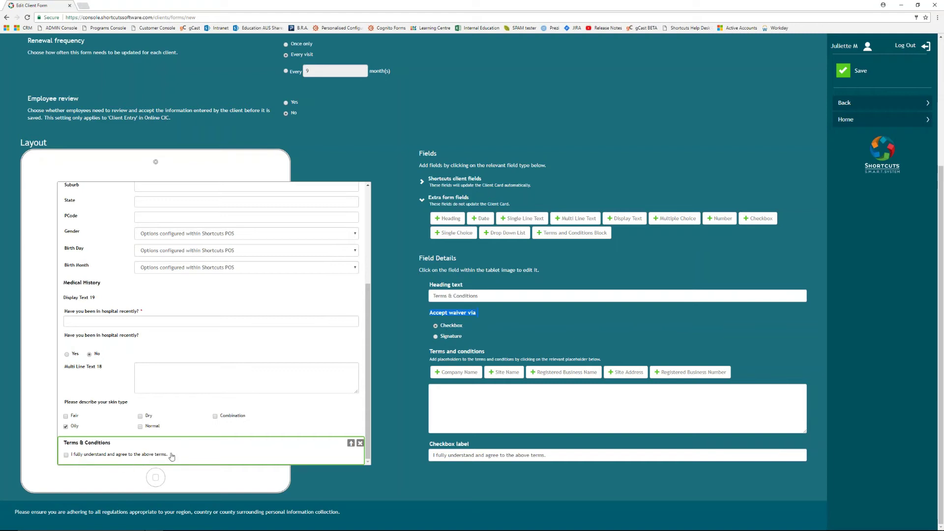
pyautogui.click(436, 337)
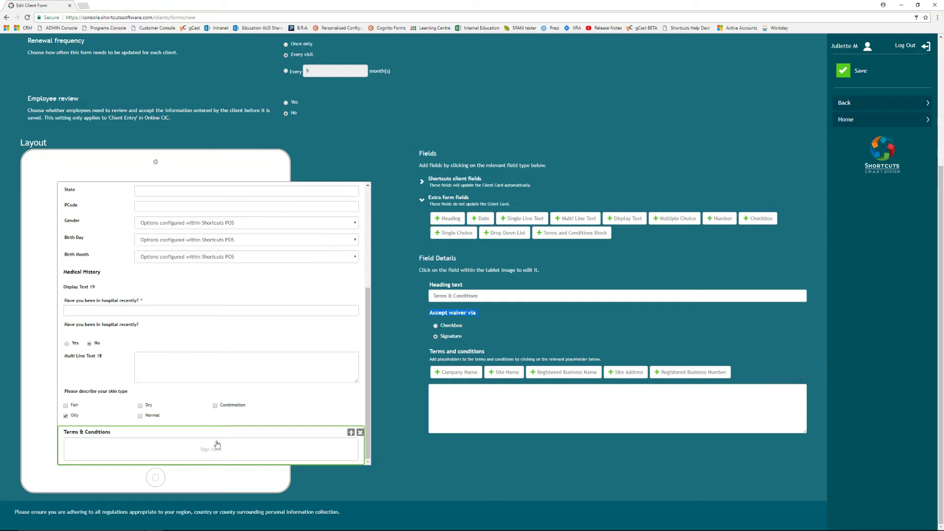
pyautogui.moveTo(431, 355); pyautogui.dragTo(476, 360)
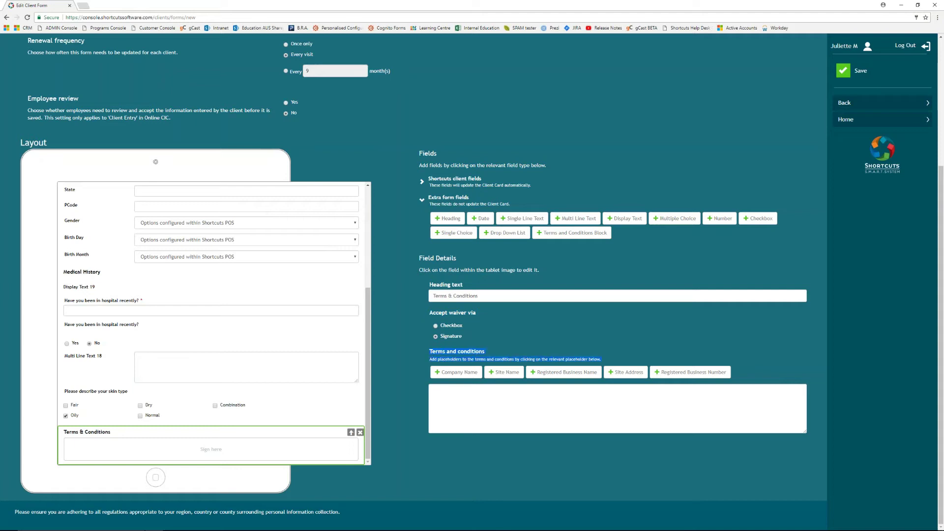
# - Insert the Company Name, Site Name, Registered Business Name, Site Address and Registered Business Number placeholders into the terms text and clear them again
pyautogui.click(478, 403)
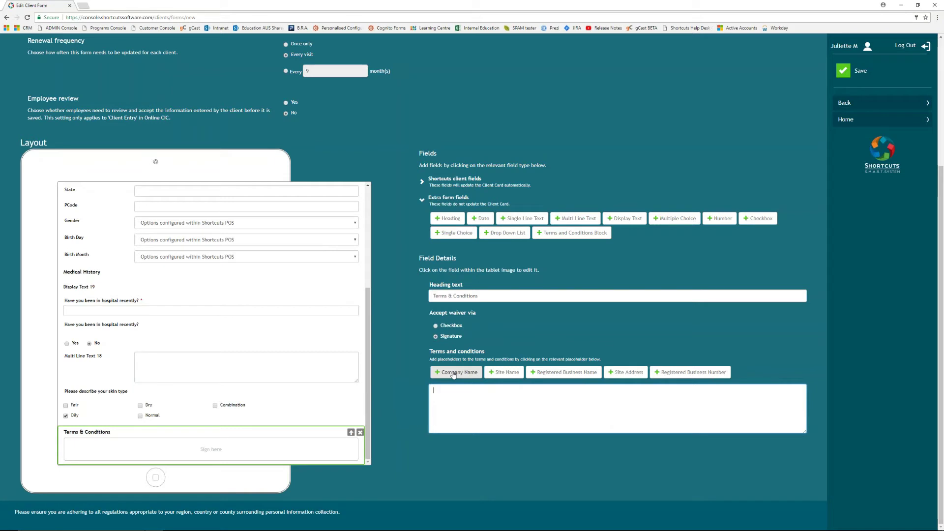
pyautogui.click(454, 372)
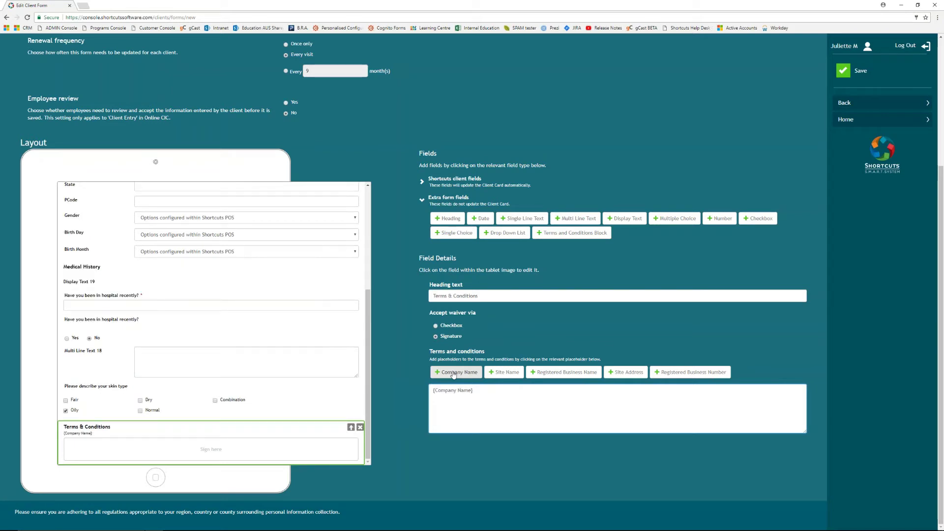
pyautogui.click(505, 374)
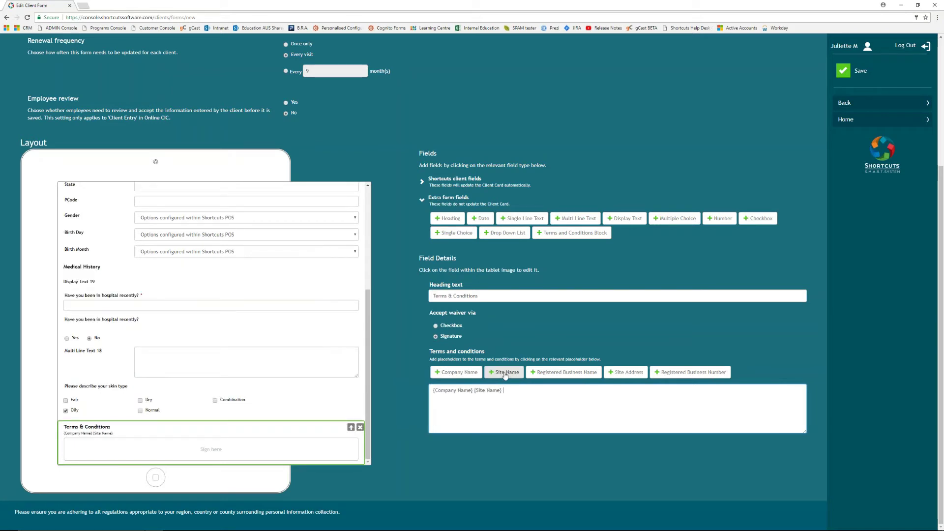
pyautogui.click(562, 373)
pyautogui.click(626, 374)
pyautogui.click(671, 375)
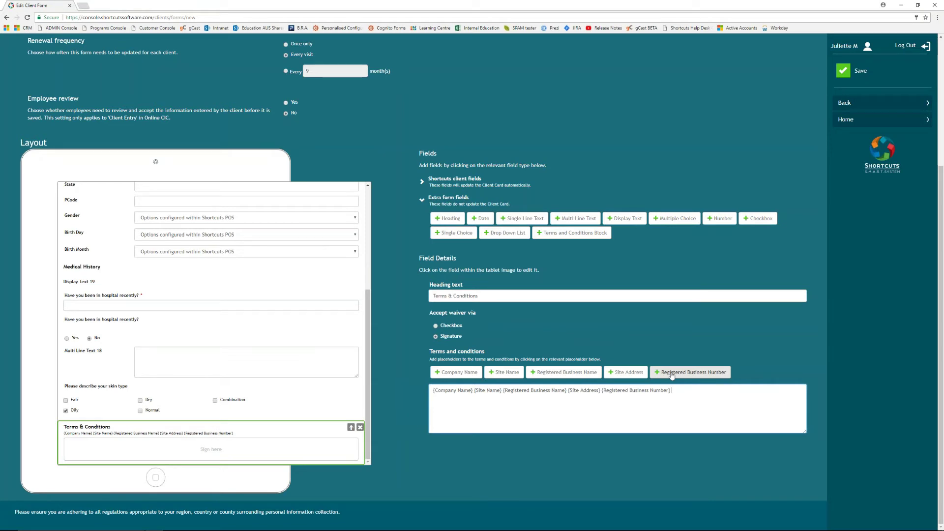
pyautogui.moveTo(673, 391); pyautogui.dragTo(422, 392)
pyautogui.press('BackSpace')
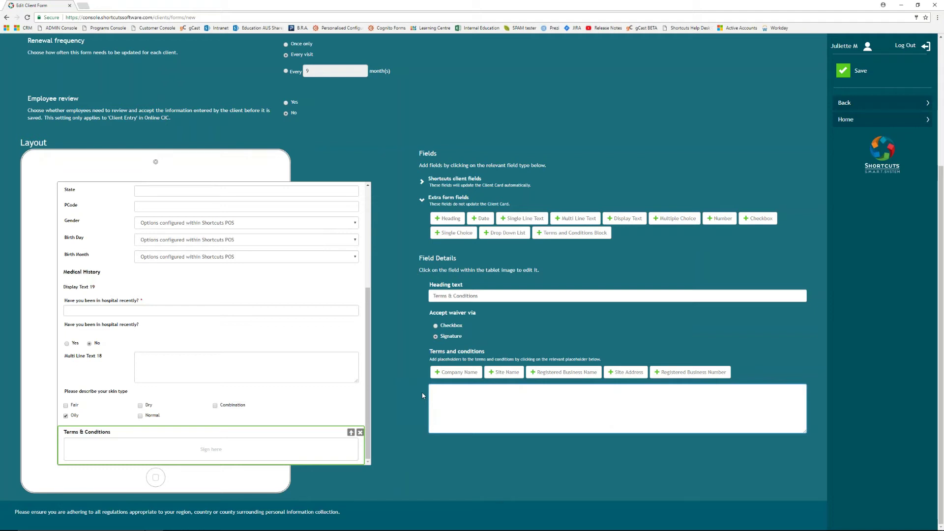
# - Enter the terms text "Enter terms and conditions that client needs to accept." and have the waiver accepted via Checkbox
pyautogui.write('Enter')
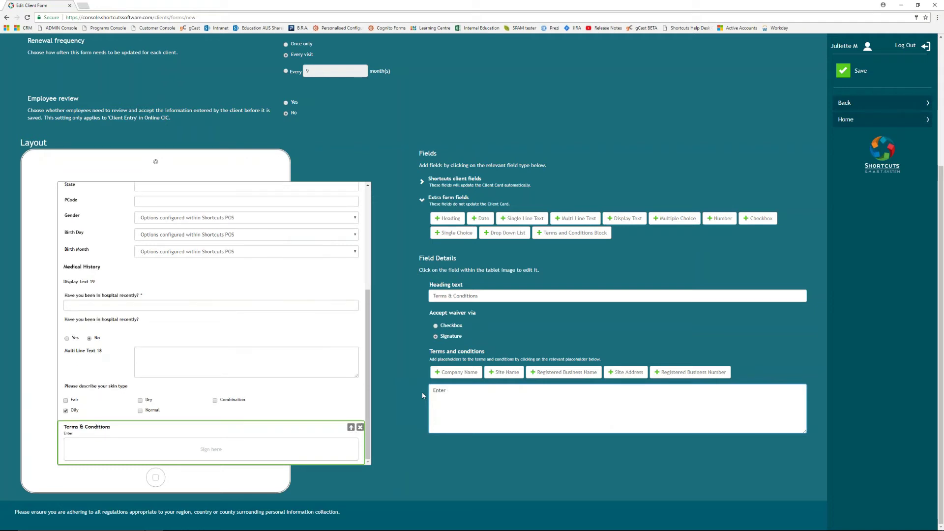
pyautogui.write(' terms and condit')
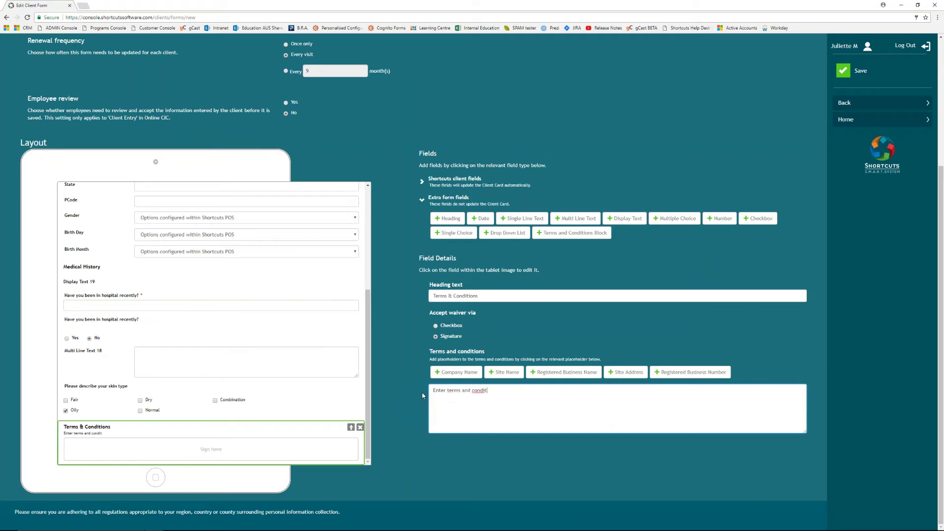
pyautogui.write('ions that client needs to accept.')
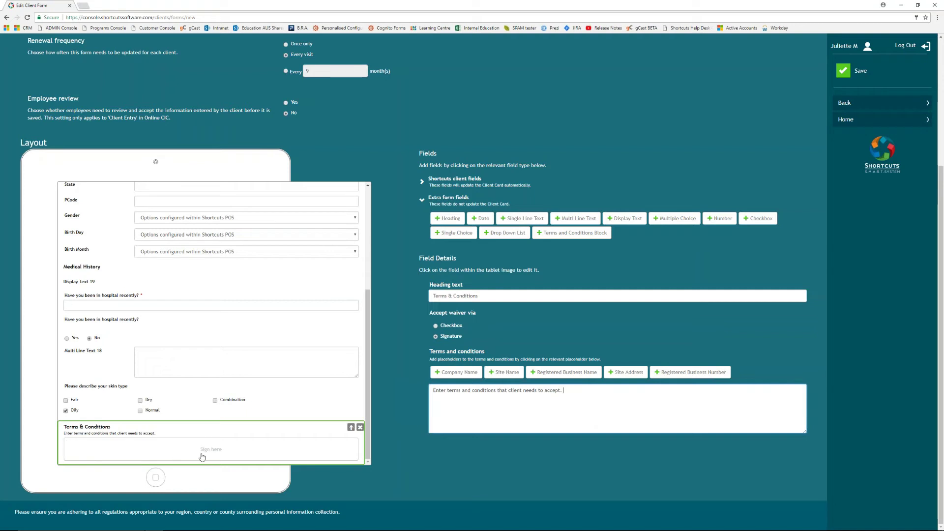
pyautogui.click(438, 327)
pyautogui.click(436, 326)
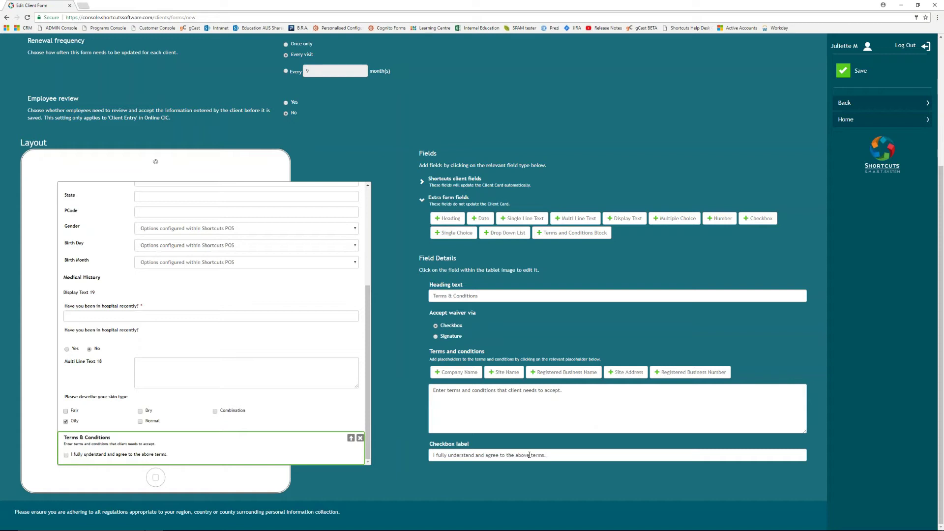
pyautogui.moveTo(555, 458); pyautogui.dragTo(433, 455)
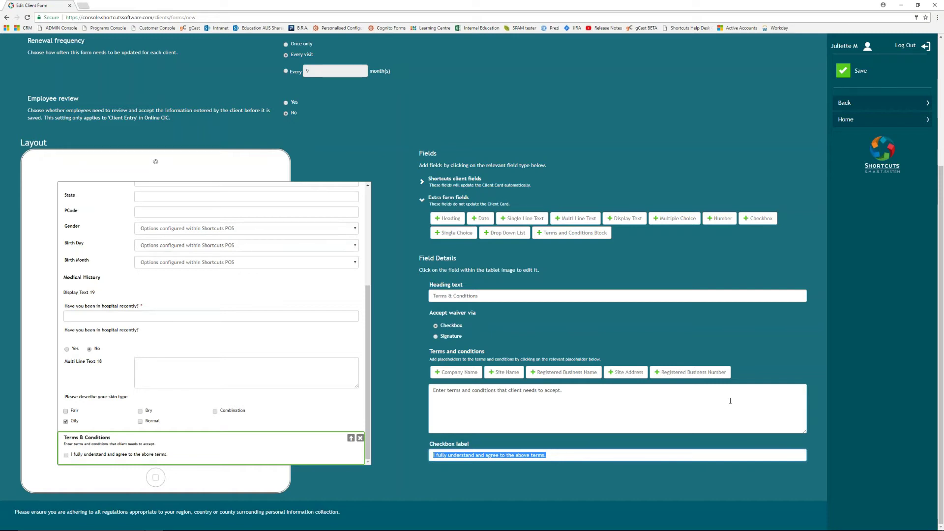
# - Try to save the new Consultation Form
pyautogui.scroll(1, 730, 369)
pyautogui.scroll(-1, 730, 369)
pyautogui.scroll(4, 730, 369)
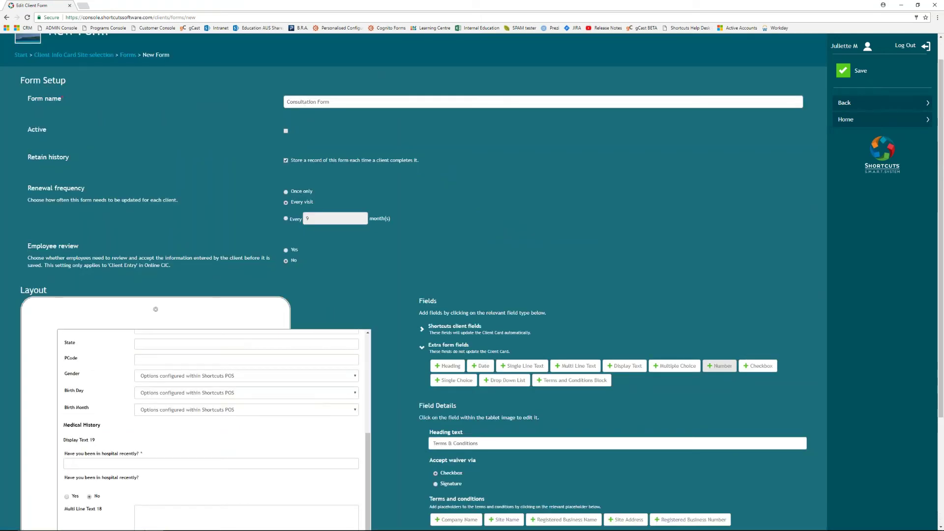
pyautogui.scroll(1, 730, 368)
pyautogui.scroll(-4, 729, 369)
pyautogui.scroll(4, 730, 369)
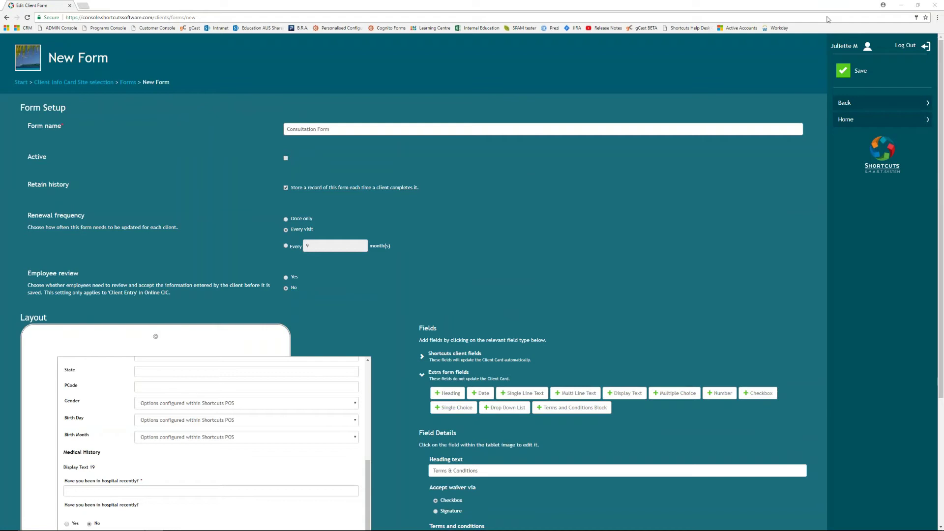
pyautogui.click(852, 73)
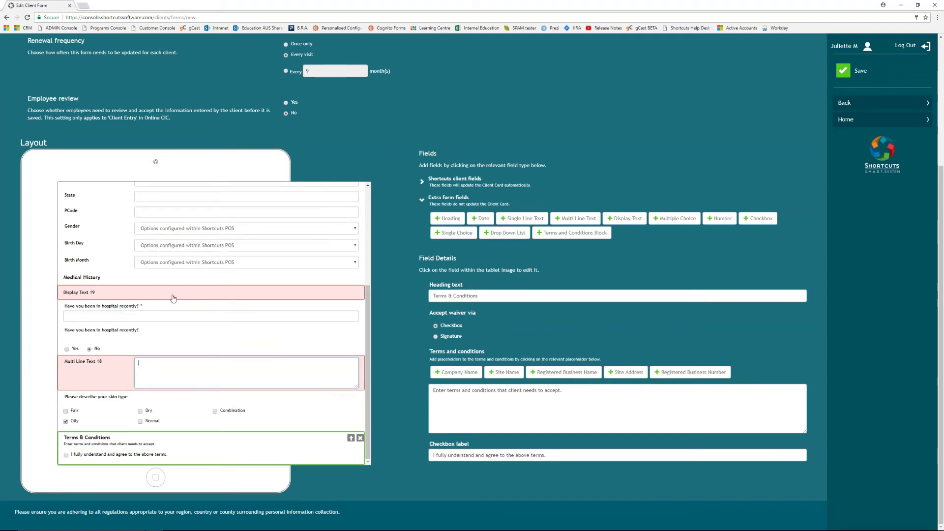
# - Set the text of the display text field under Medical History to "Display Text"
pyautogui.click(136, 295)
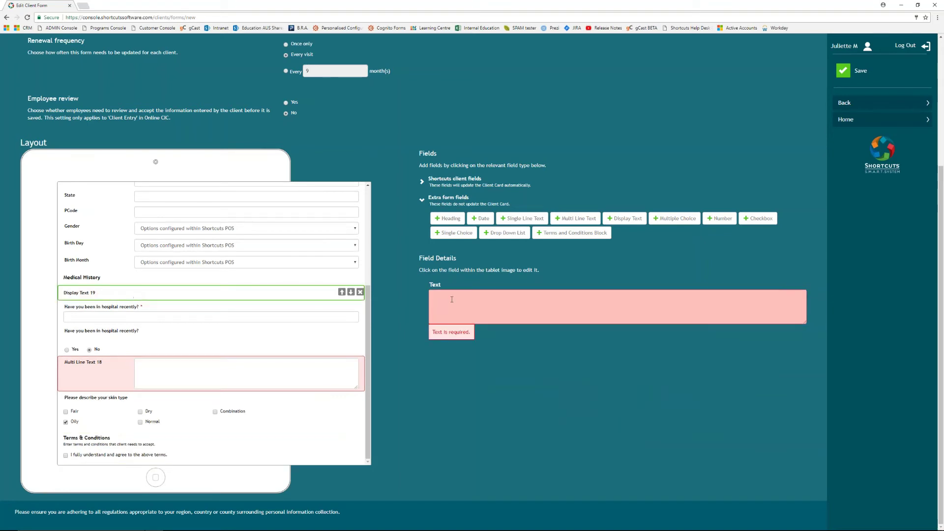
pyautogui.write('D')
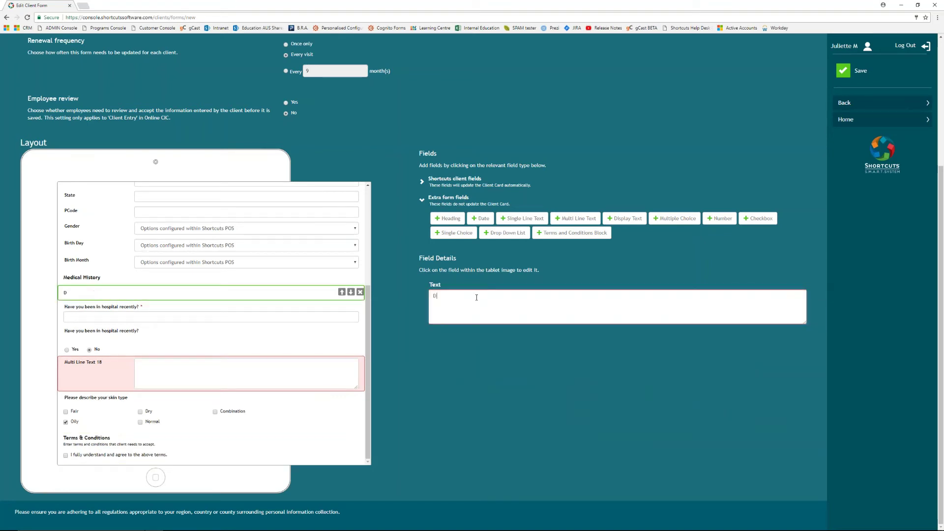
pyautogui.write('isplay ')
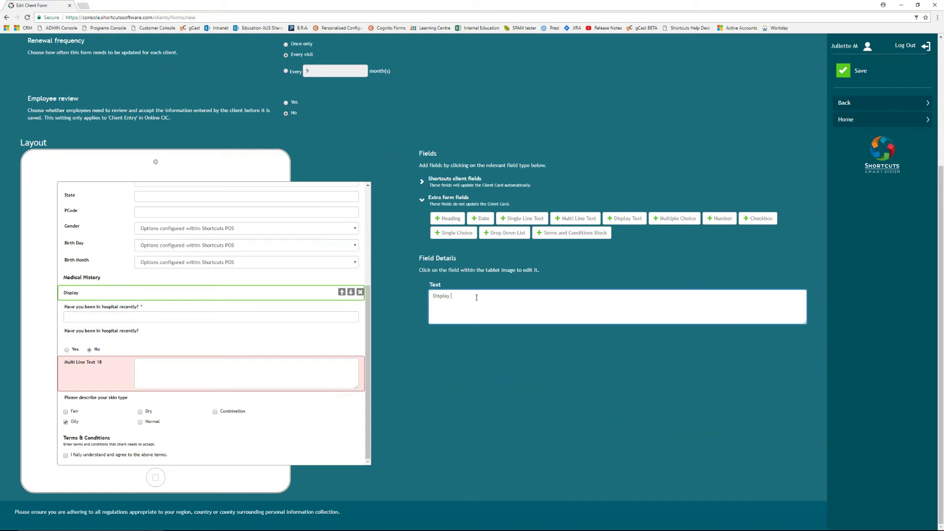
pyautogui.write('Text')
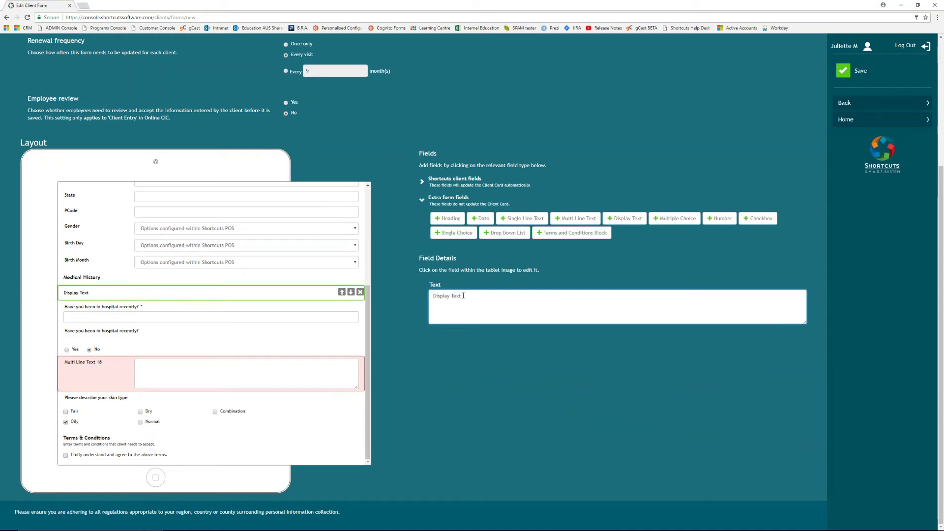
# - Delete the unlabelled multi line text field from the layout and save the form
pyautogui.click(117, 374)
pyautogui.click(465, 295)
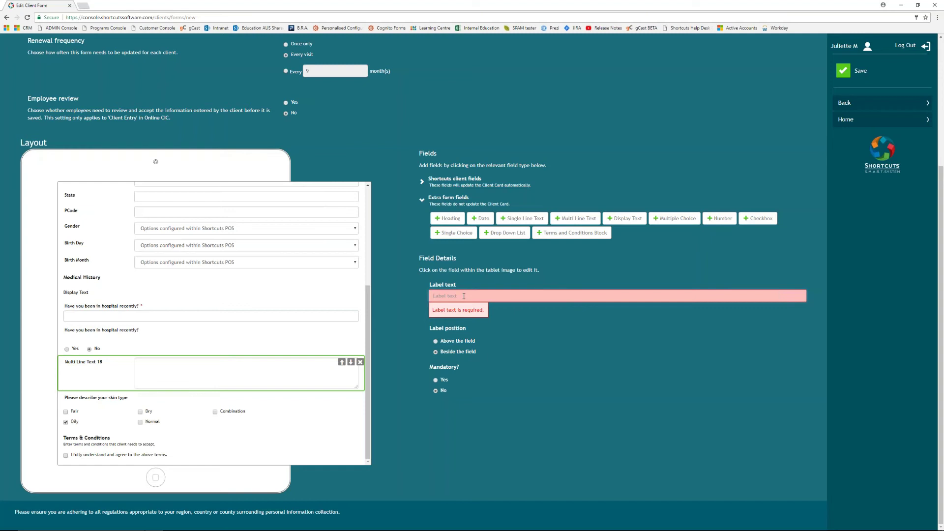
pyautogui.click(360, 362)
pyautogui.click(875, 73)
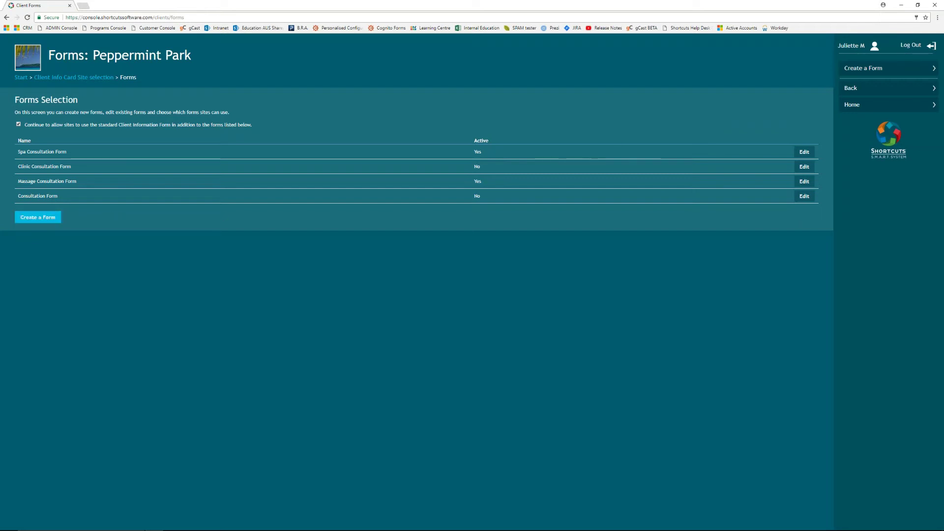
# - Open the Consultation Form from the forms list for editing, make it active and save it
pyautogui.moveTo(61, 196); pyautogui.dragTo(18, 197)
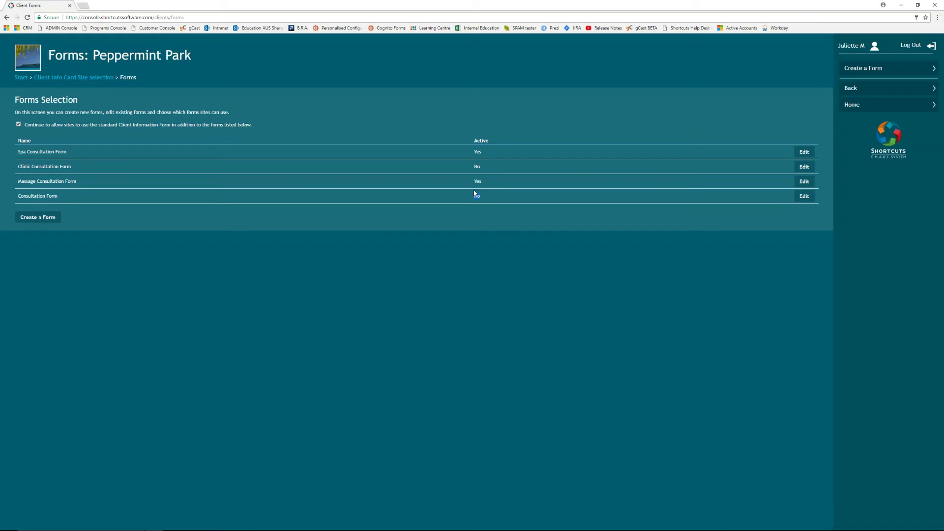
pyautogui.click(488, 200)
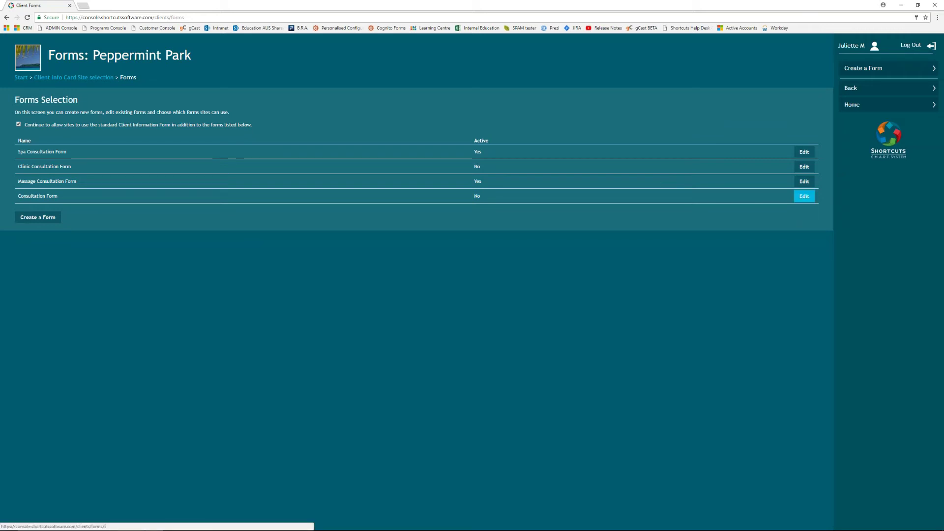
pyautogui.click(804, 196)
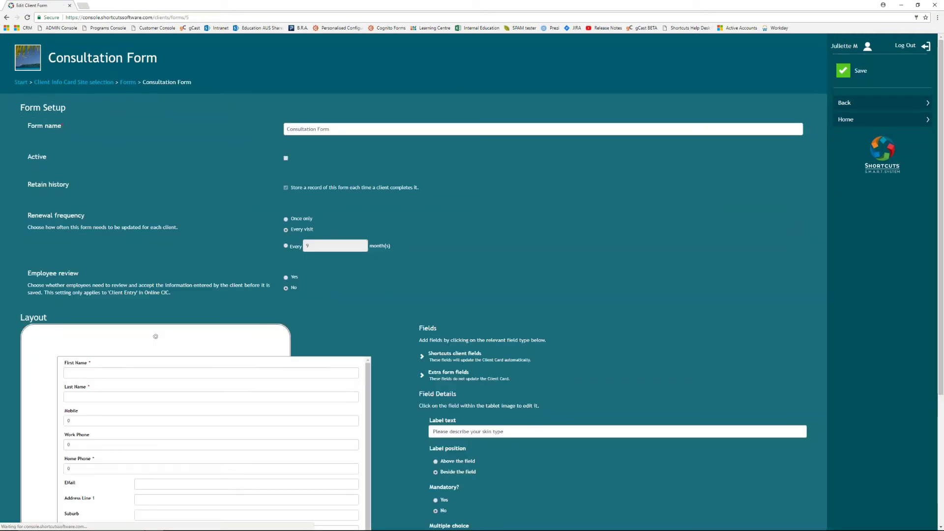
pyautogui.click(286, 158)
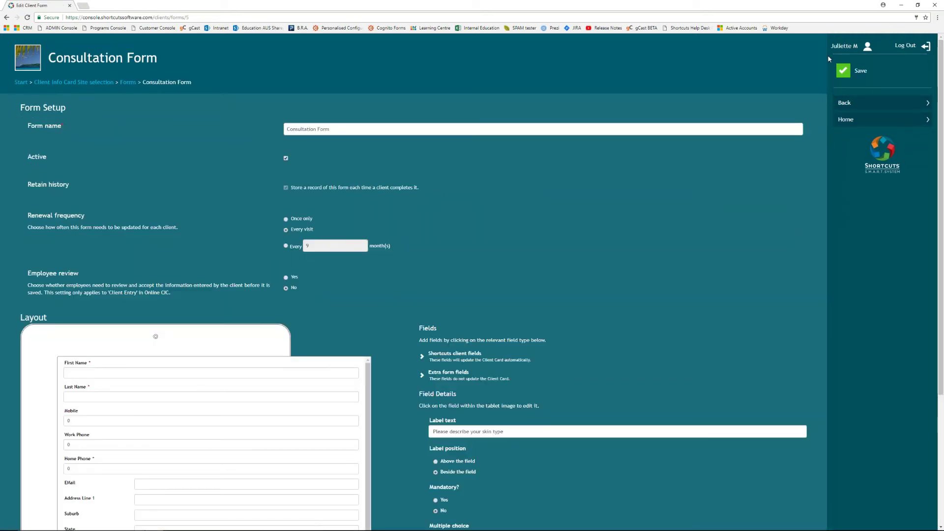
pyautogui.click(860, 74)
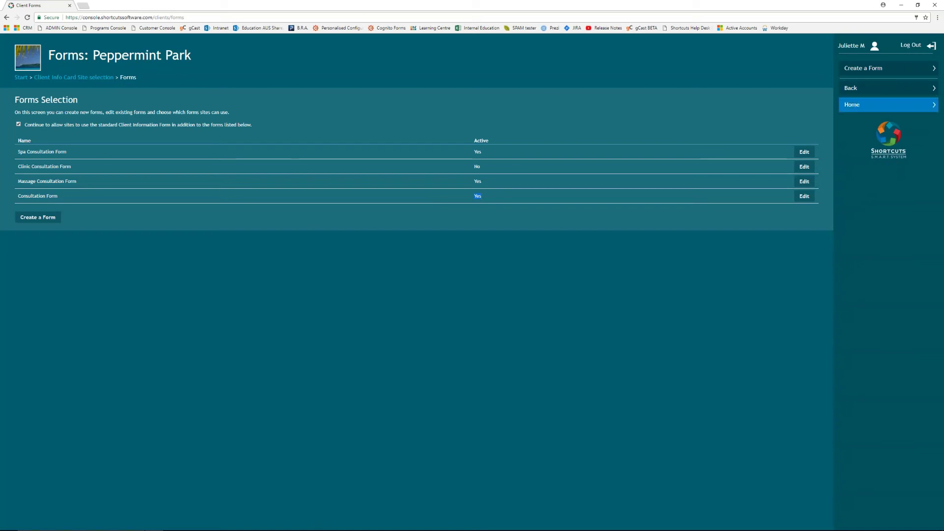
# - Return to the client info card site selection, open the Peppermint Park - Ashgrove site and enter the security PIN
pyautogui.click(866, 93)
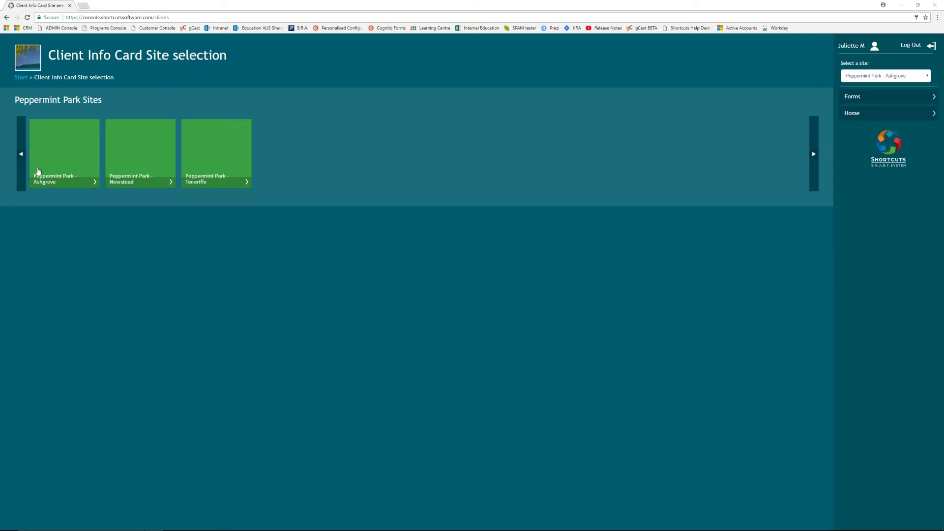
pyautogui.click(61, 153)
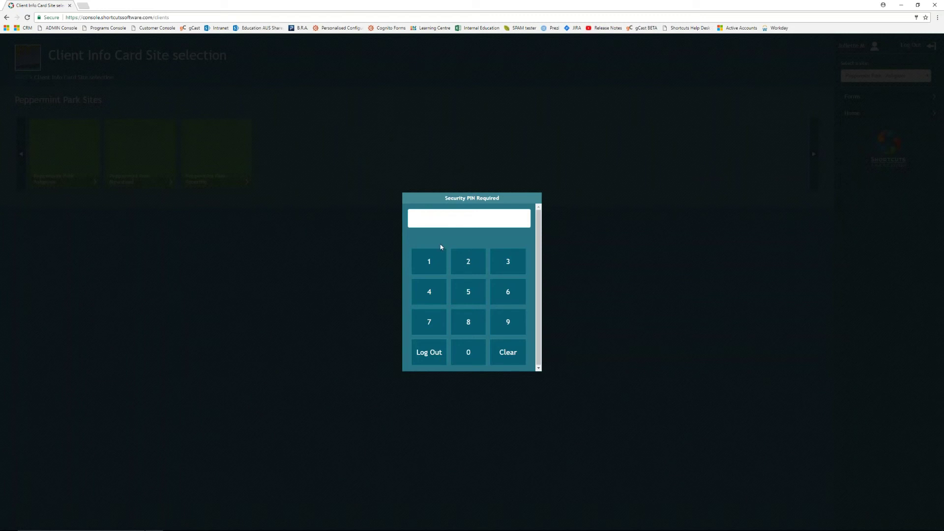
pyautogui.click(429, 261)
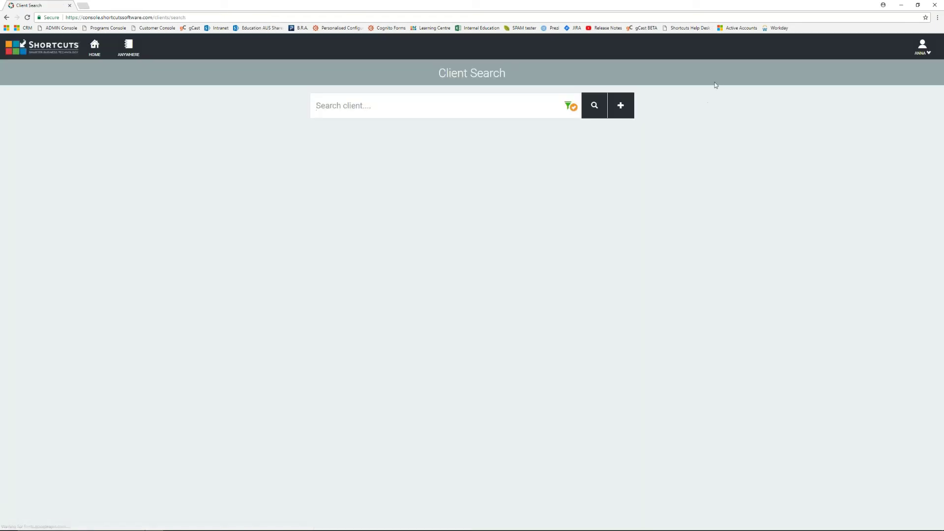
# - Search for the client by first name and open the client entry forms of the first client in the results
pyautogui.click(376, 102)
pyautogui.write('anna')
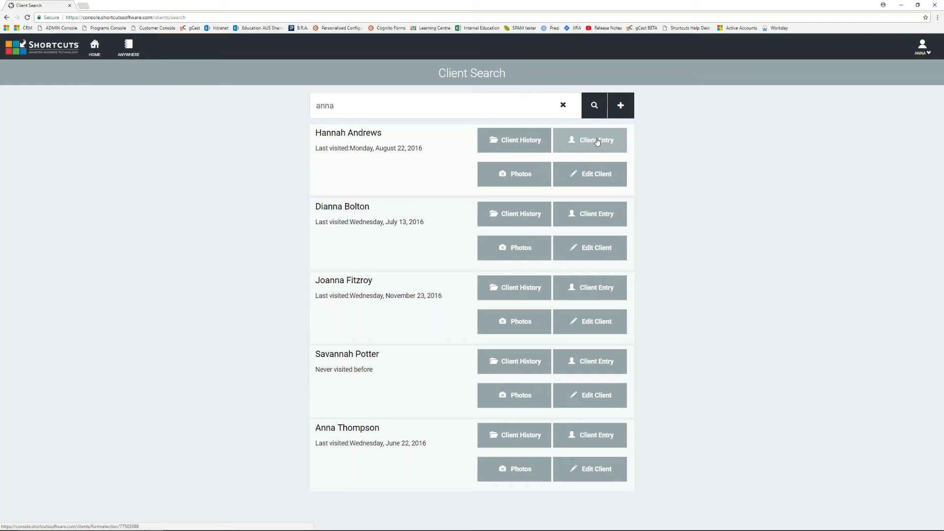
pyautogui.click(597, 141)
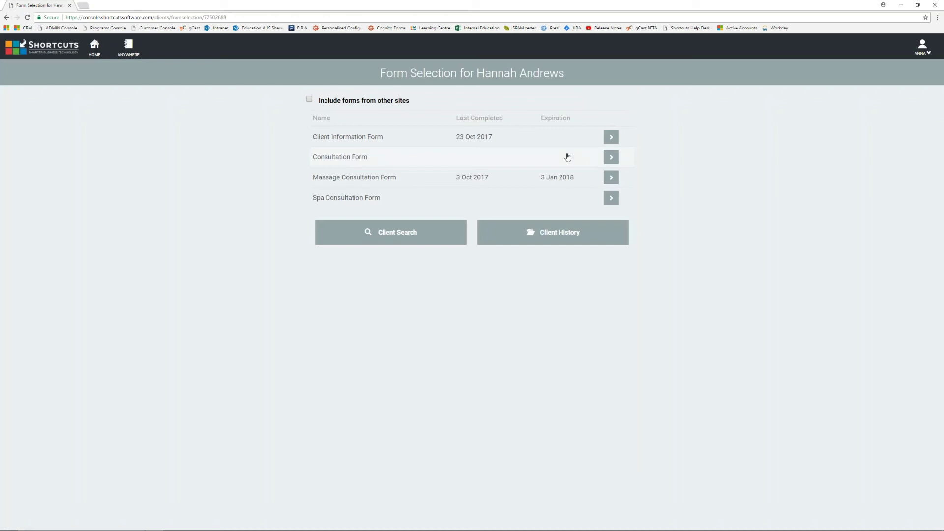
# - Open the client's Consultation Form and try to submit it without filling in the empty required fields
pyautogui.click(353, 160)
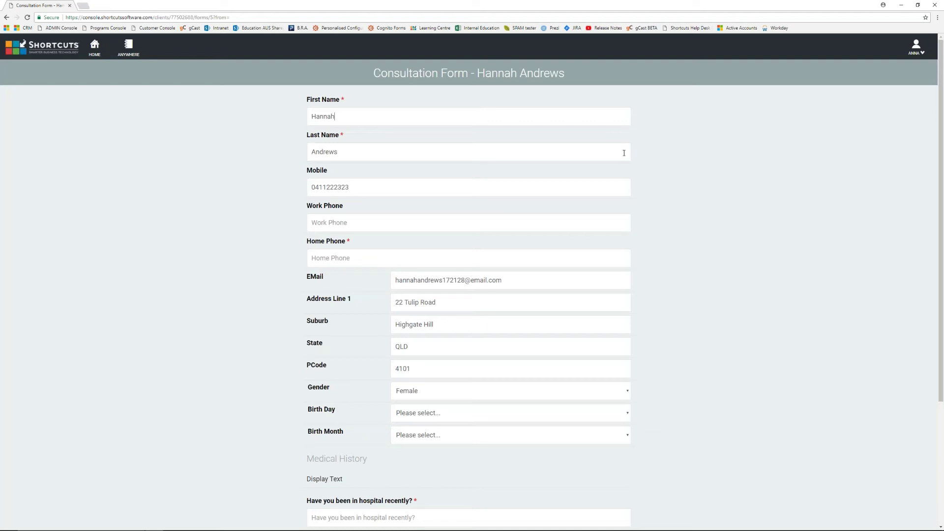
pyautogui.scroll(-4, 624, 153)
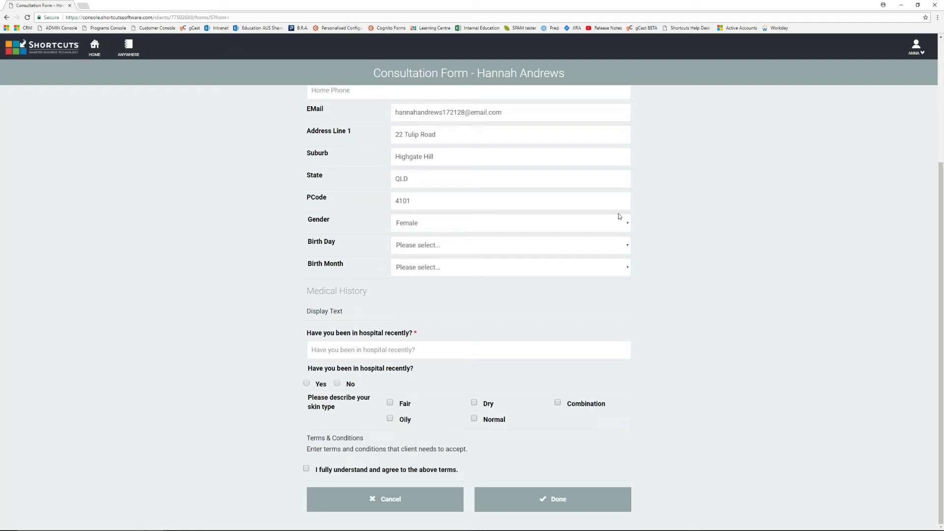
pyautogui.click(550, 501)
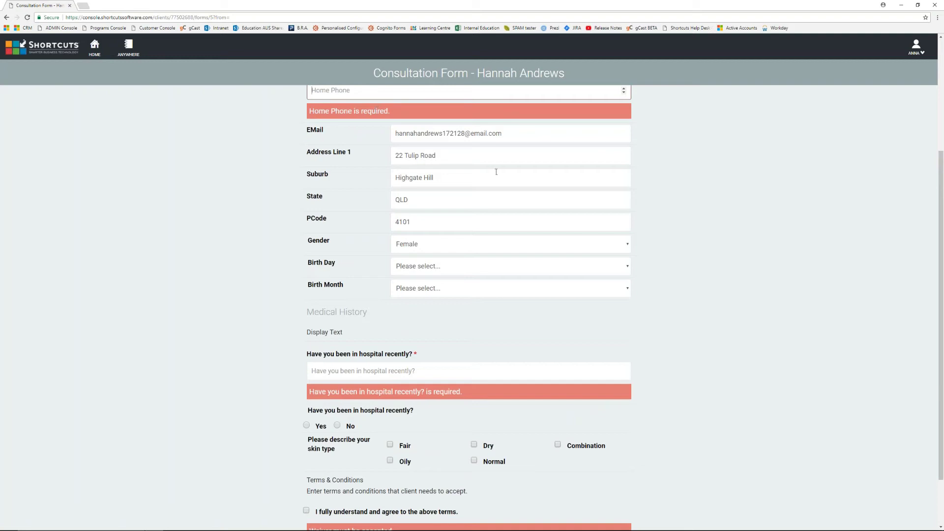
# - Fill in the home phone, answer "No" to the required recent hospital question, agree to the terms and submit the form
pyautogui.scroll(2, 615, 182)
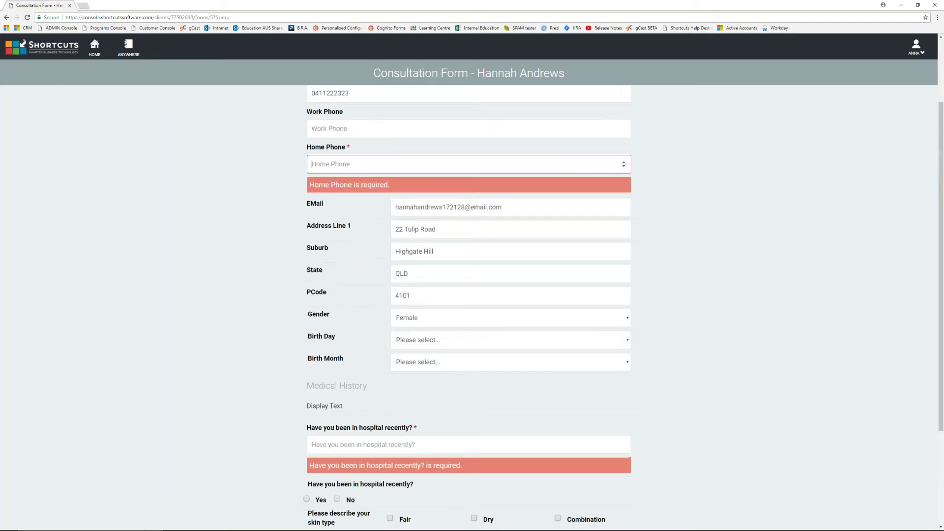
pyautogui.scroll(1, 575, 187)
pyautogui.write('3')
pyautogui.scroll(-3, 706, 246)
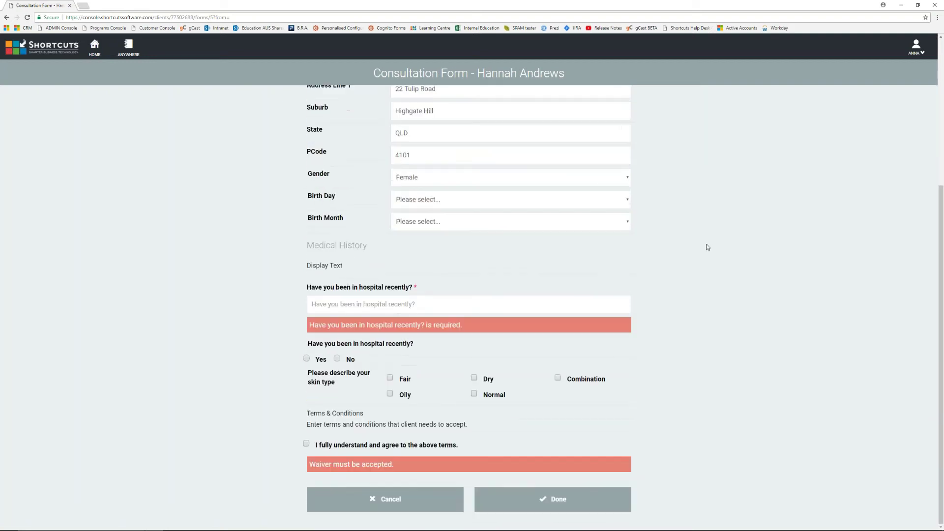
pyautogui.write('No')
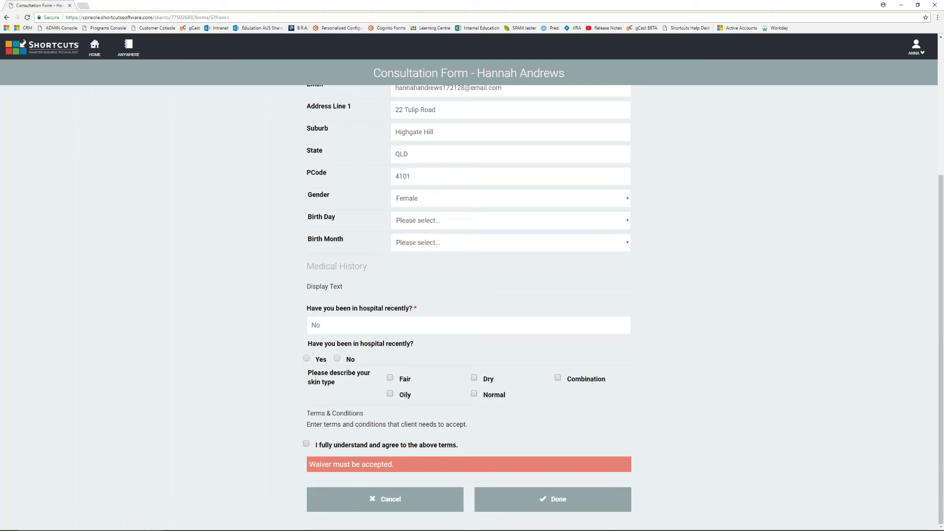
pyautogui.click(306, 444)
pyautogui.click(558, 507)
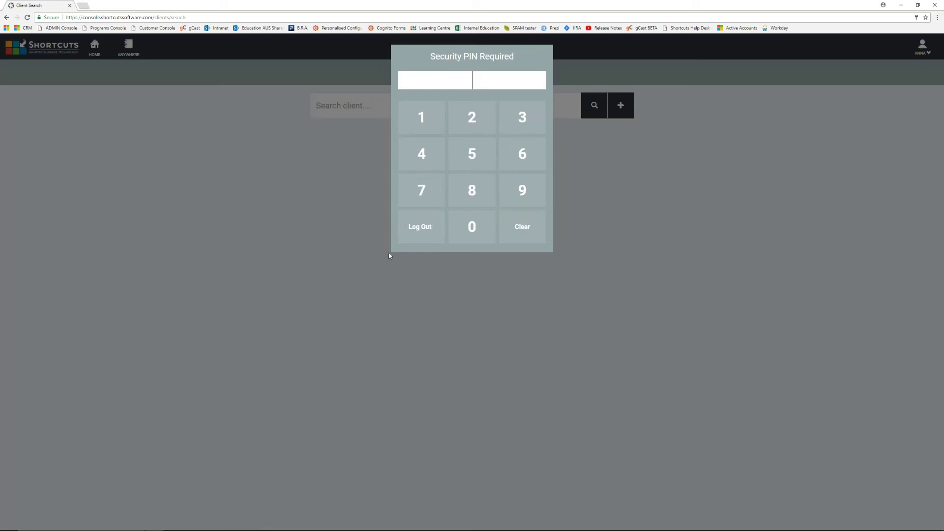
# - Switch to the running PowerPoint slide show and advance to the slide about what is loved about Customised Forms
pyautogui.press('super')
pyautogui.moveTo(263, 524)
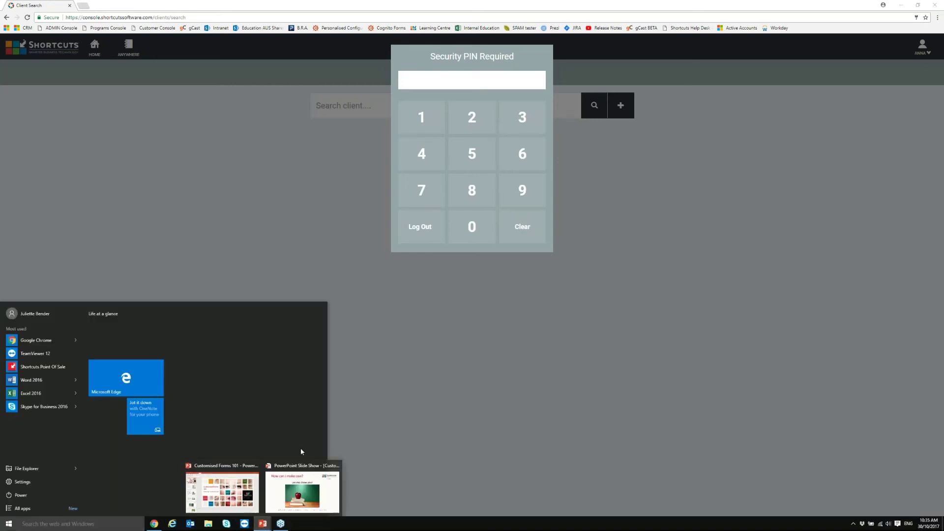
pyautogui.click(302, 489)
pyautogui.click(379, 346)
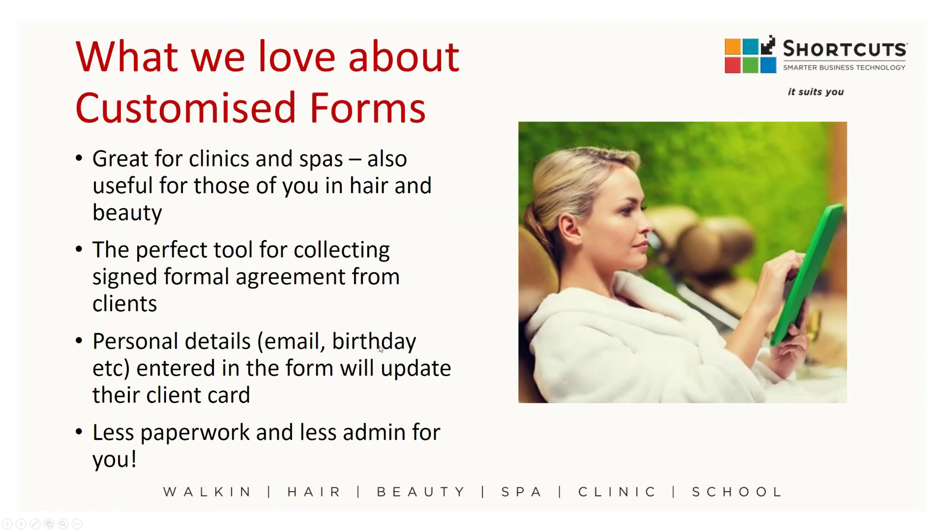